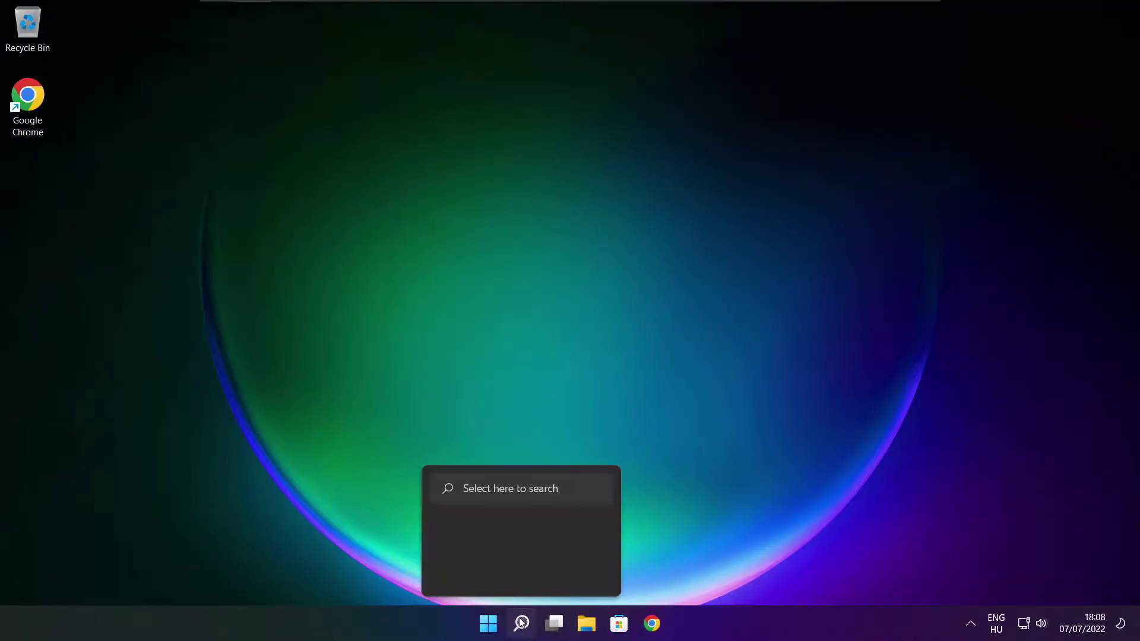
# - Search Windows for 'device manager' and launch Device Manager from the results
pyautogui.click(527, 633)
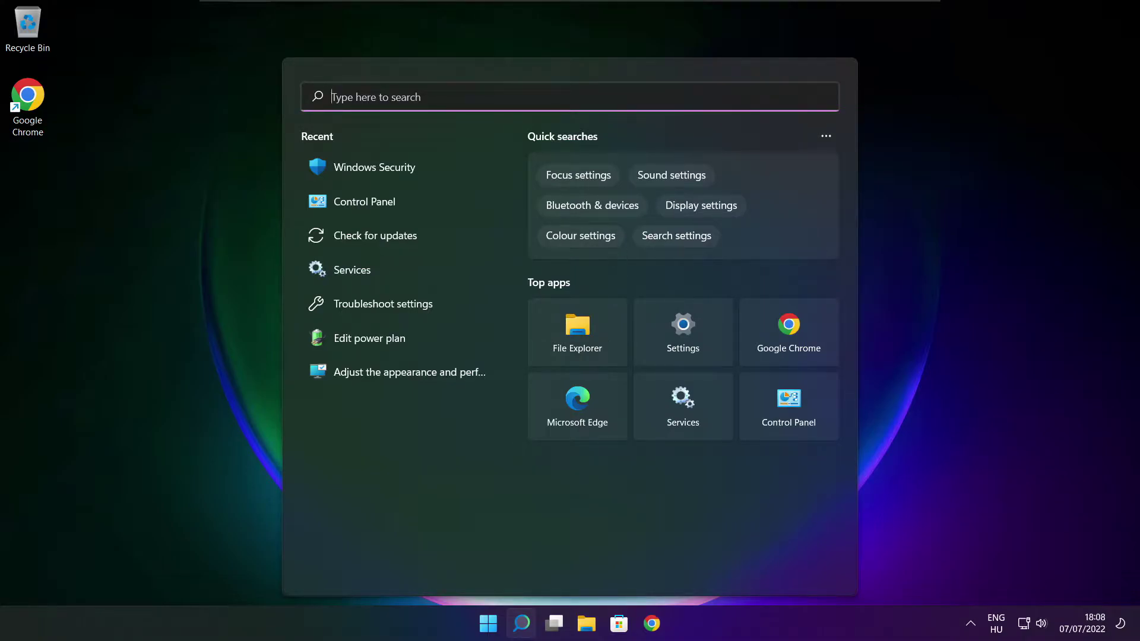
pyautogui.write('device ')
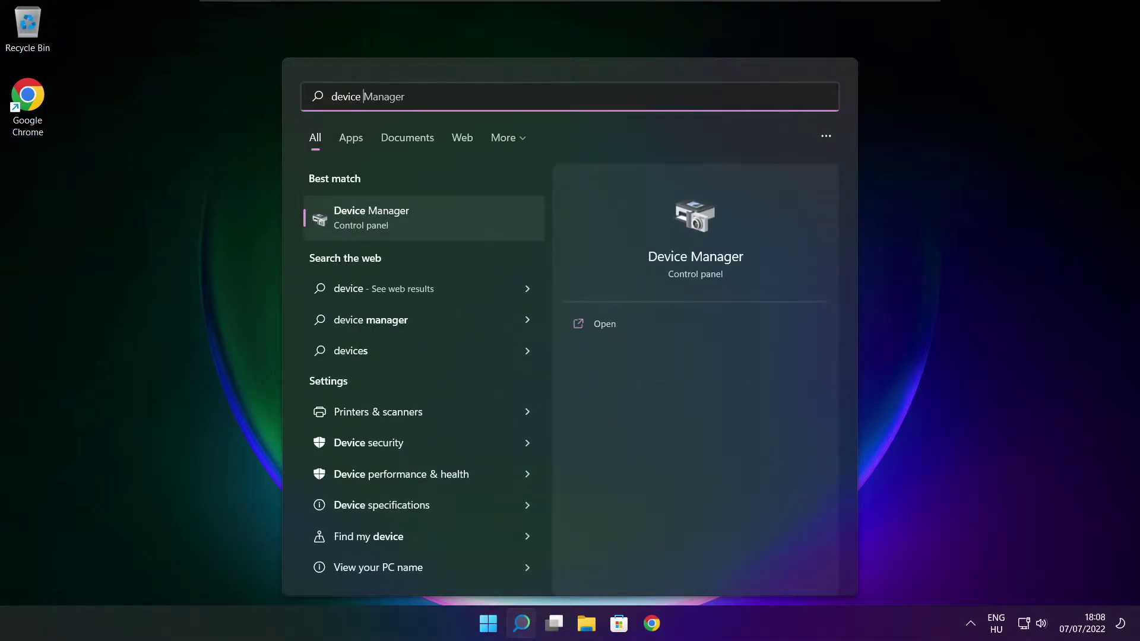
pyautogui.write('manager')
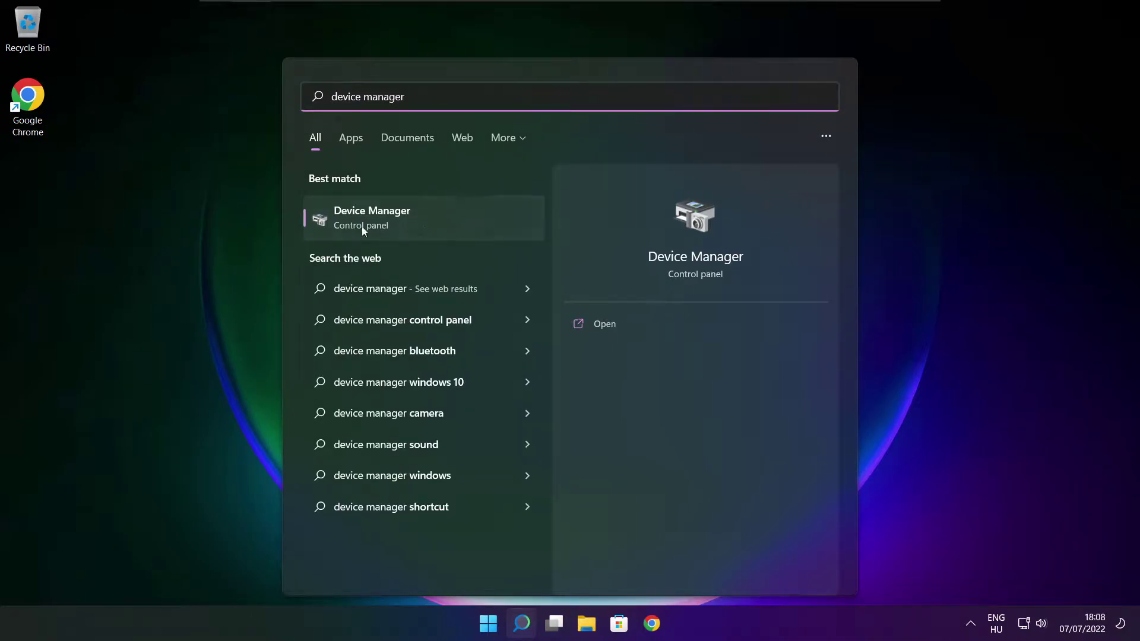
pyautogui.click(468, 225)
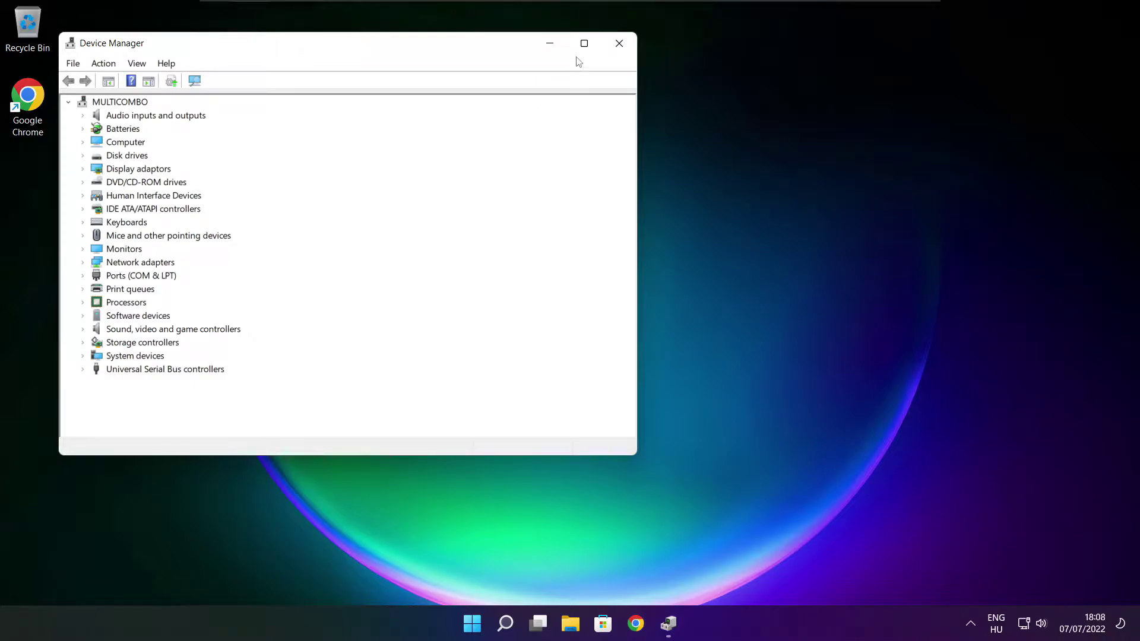
# - Auto-search for a newer VMware SVGA 3D display driver; the best driver is already installed
pyautogui.click(584, 43)
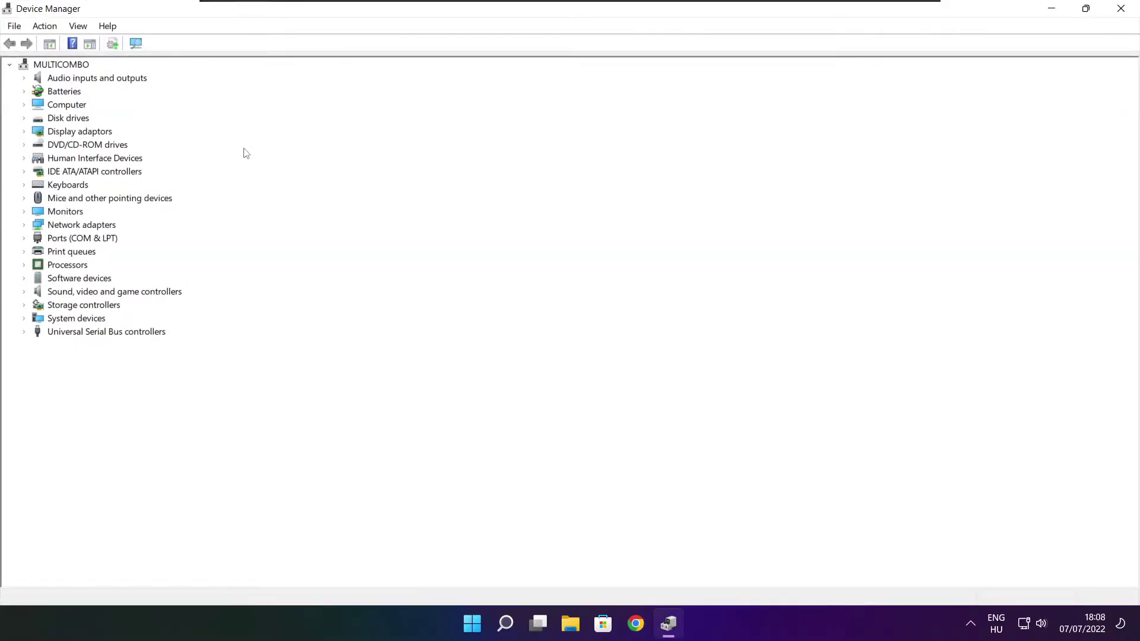
pyautogui.click(54, 134)
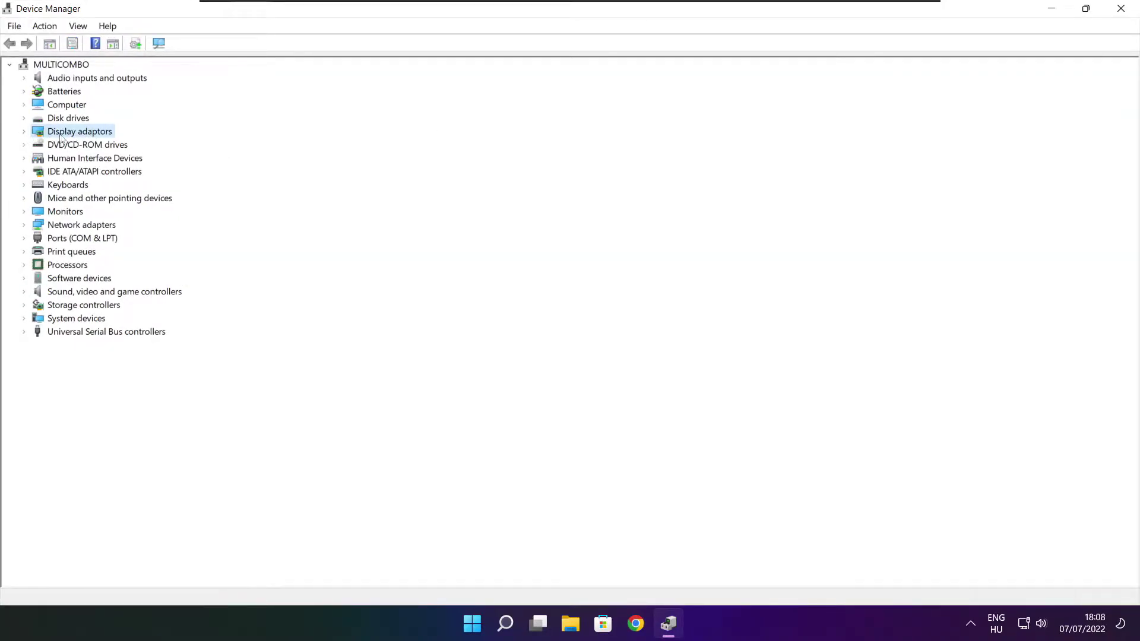
pyautogui.click(25, 132)
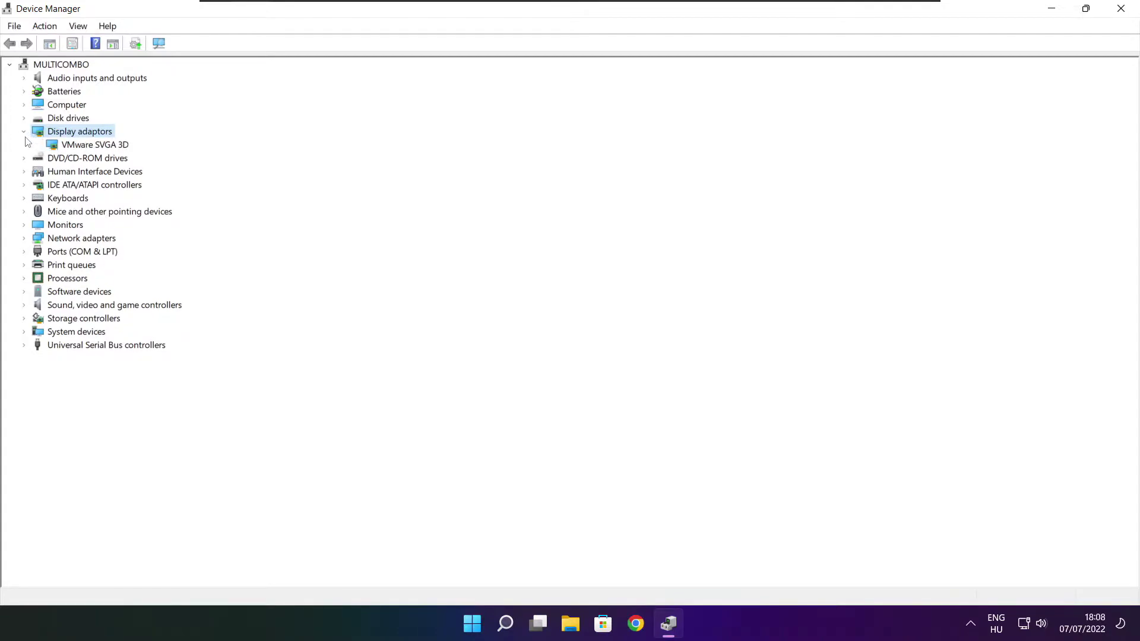
pyautogui.click(125, 146)
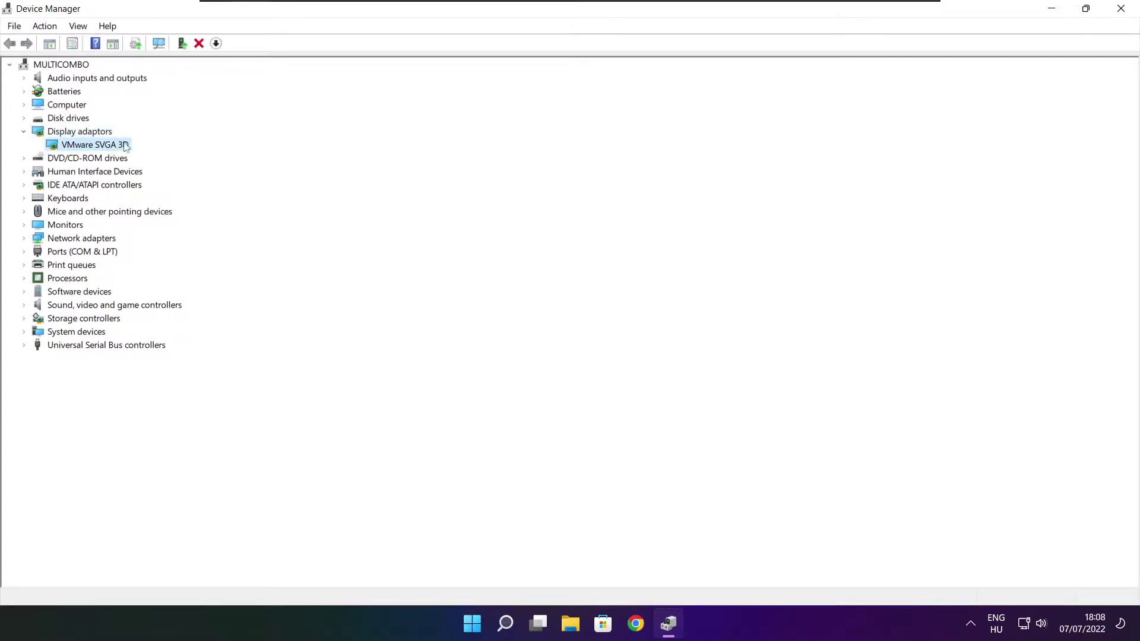
pyautogui.rightClick(82, 147)
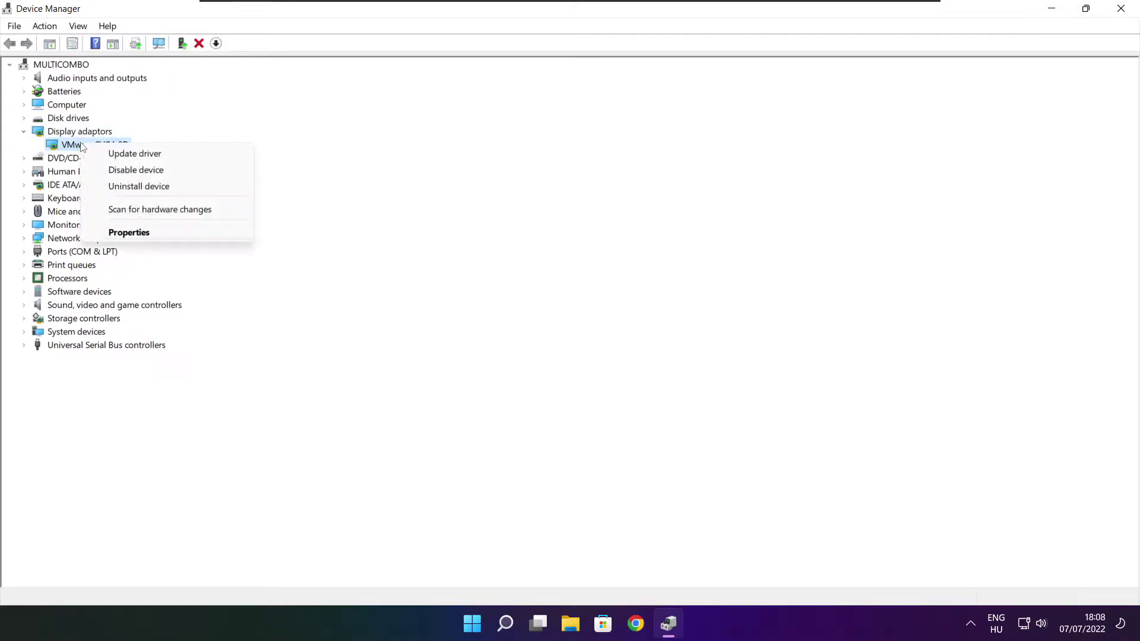
pyautogui.click(165, 155)
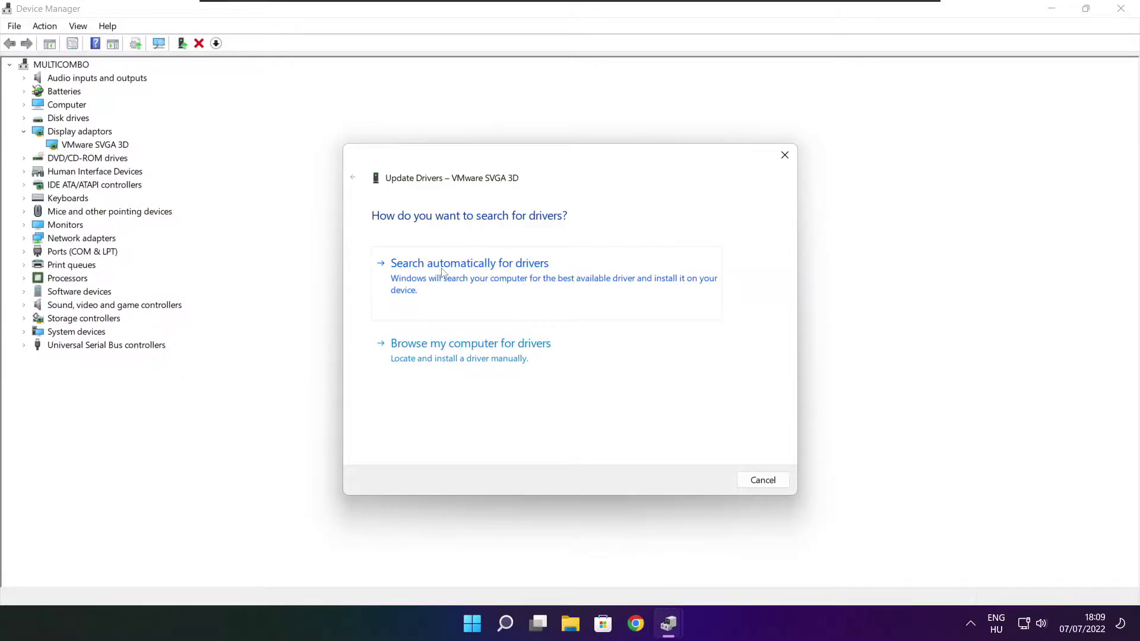
pyautogui.click(525, 286)
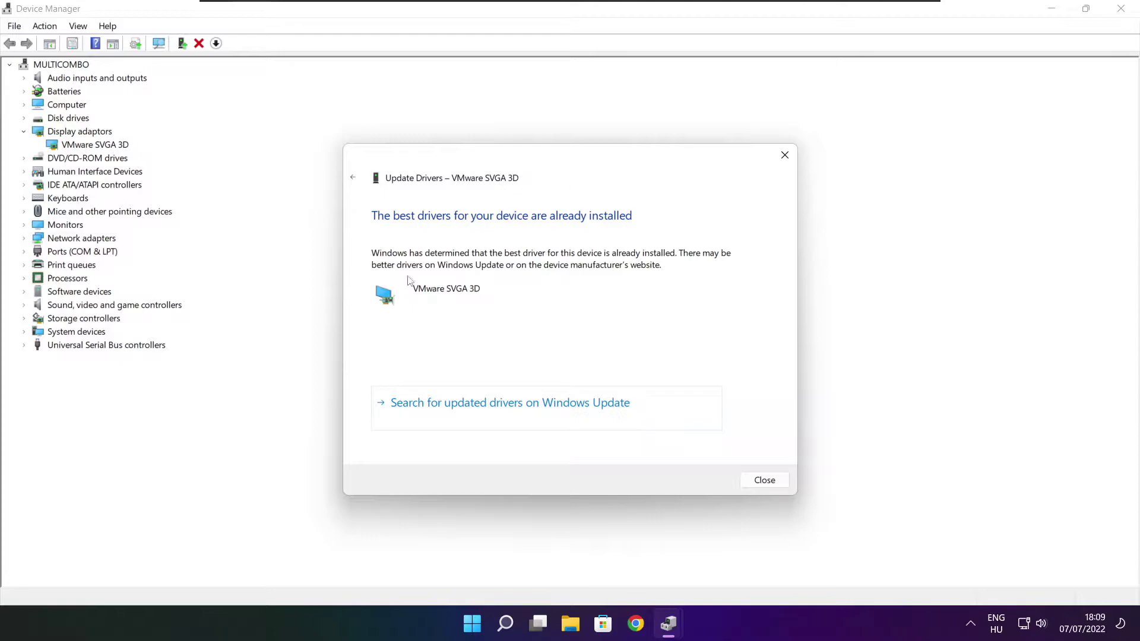
pyautogui.click(765, 480)
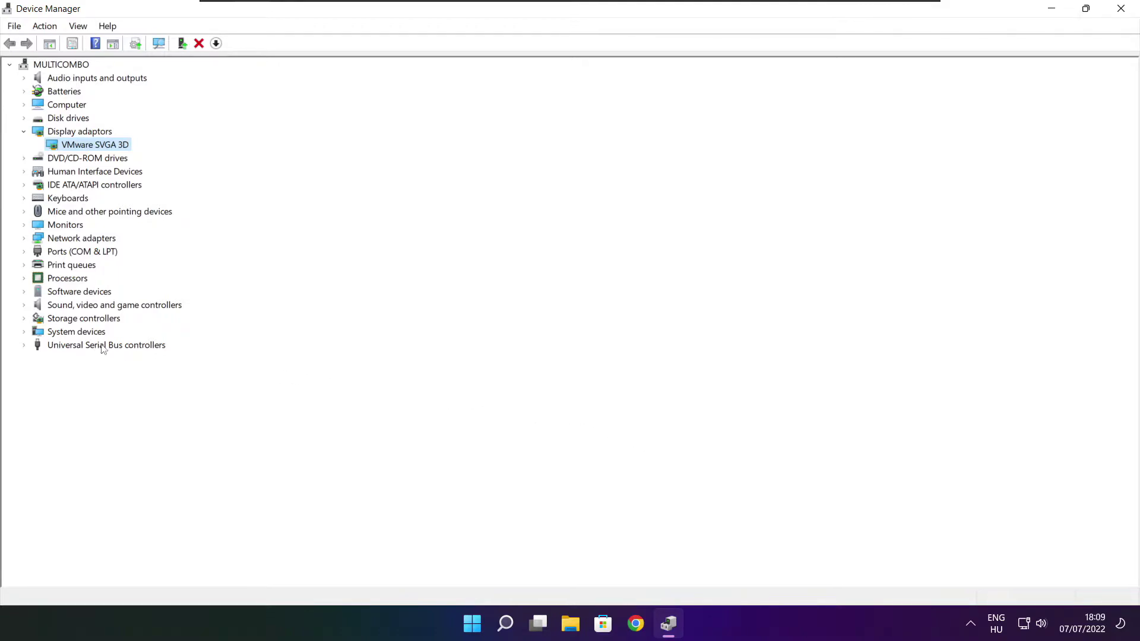
# - Auto-search for a newer High Definition Audio Device driver; it is already current
pyautogui.click(33, 307)
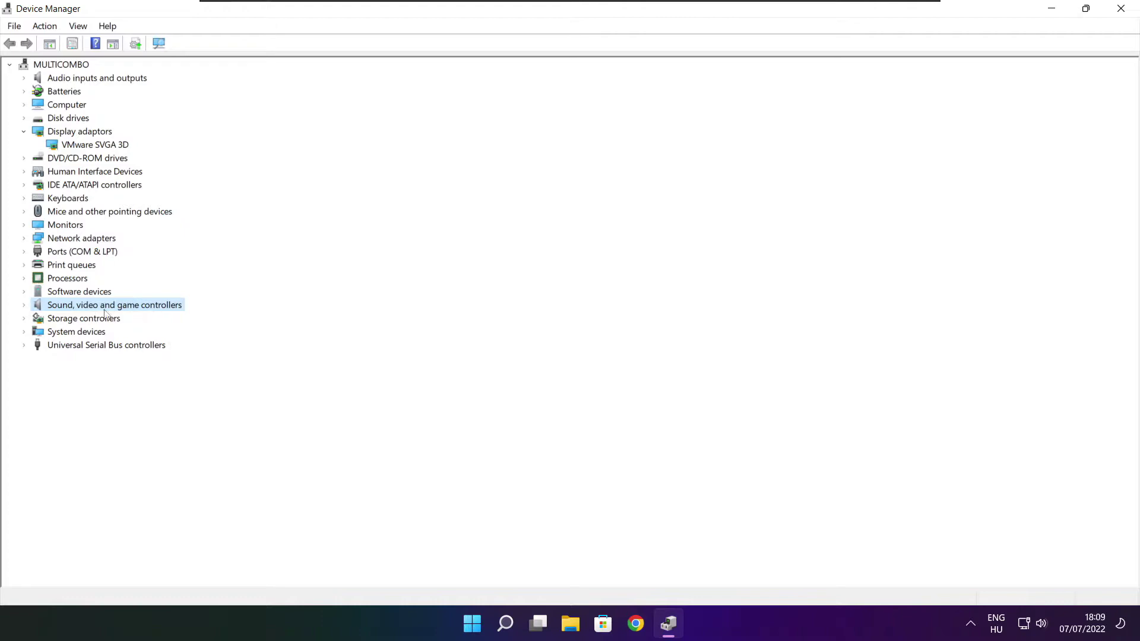
pyautogui.click(24, 307)
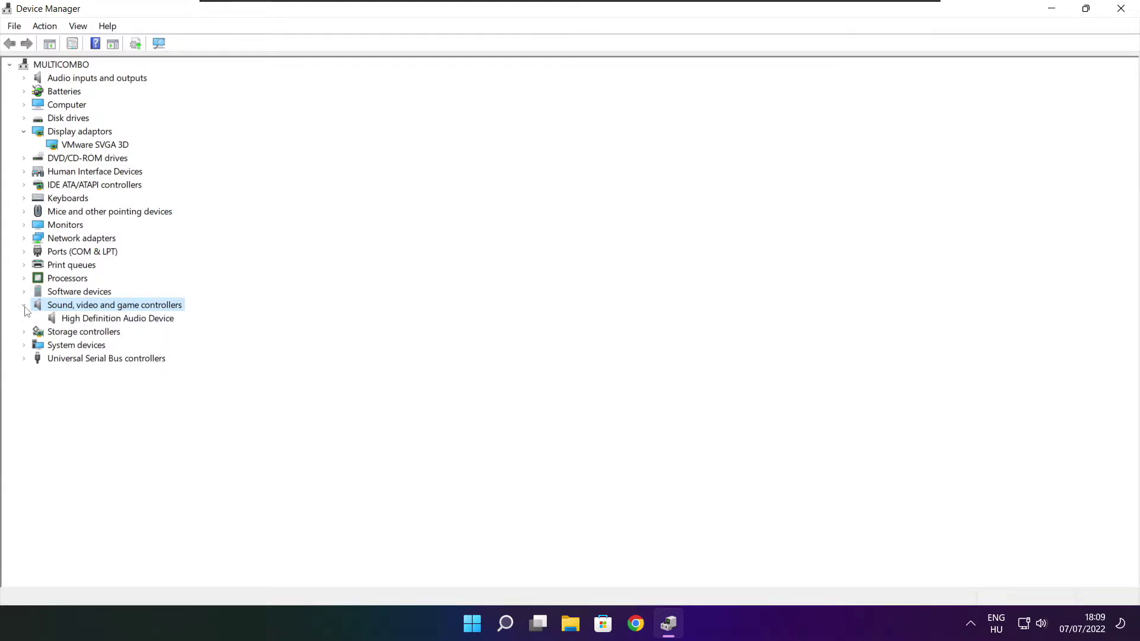
pyautogui.click(112, 321)
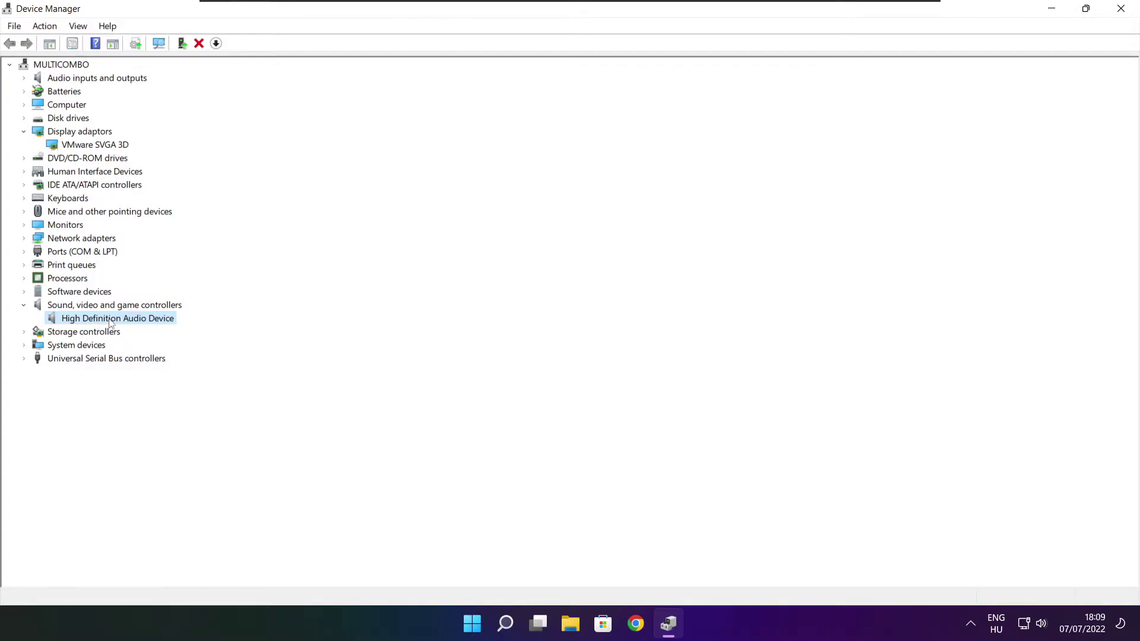
pyautogui.rightClick(110, 323)
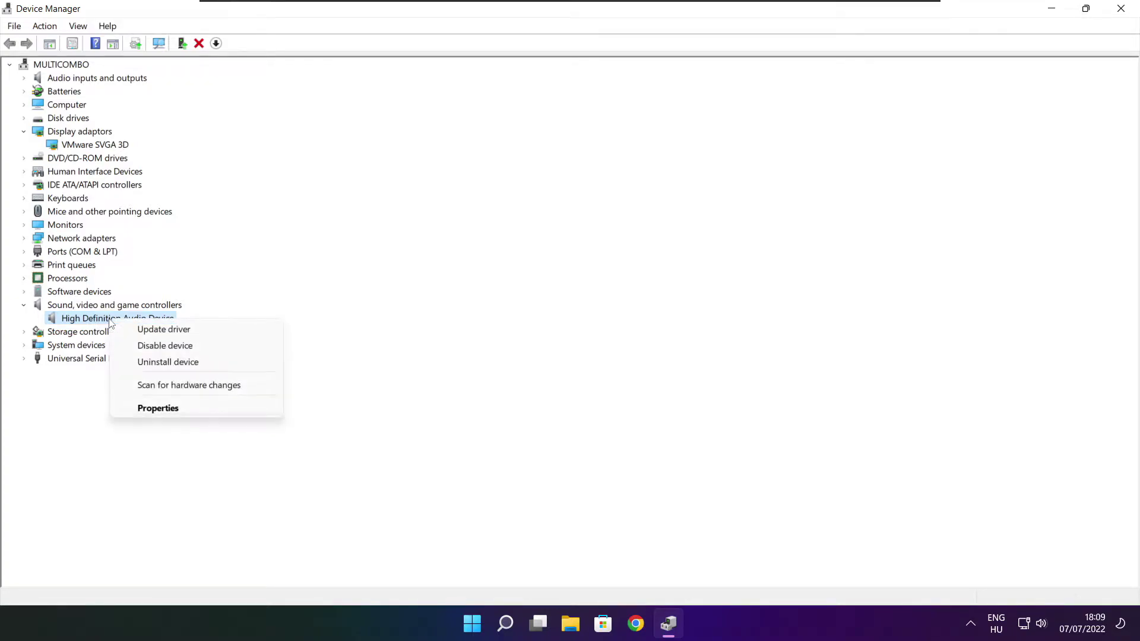
pyautogui.click(223, 336)
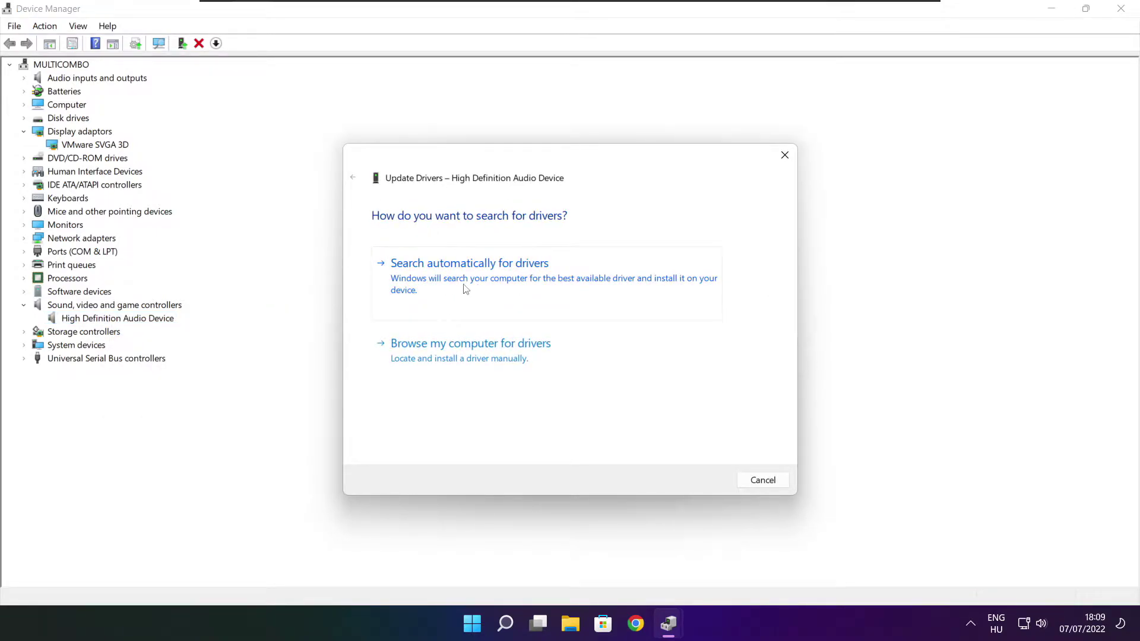
pyautogui.click(495, 283)
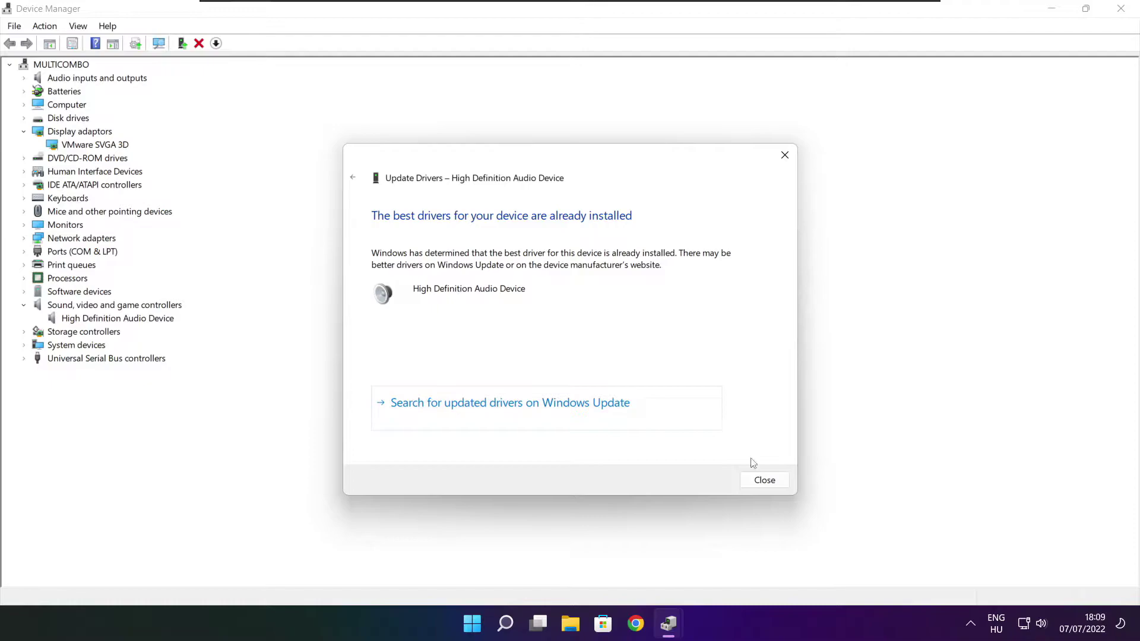
pyautogui.click(765, 481)
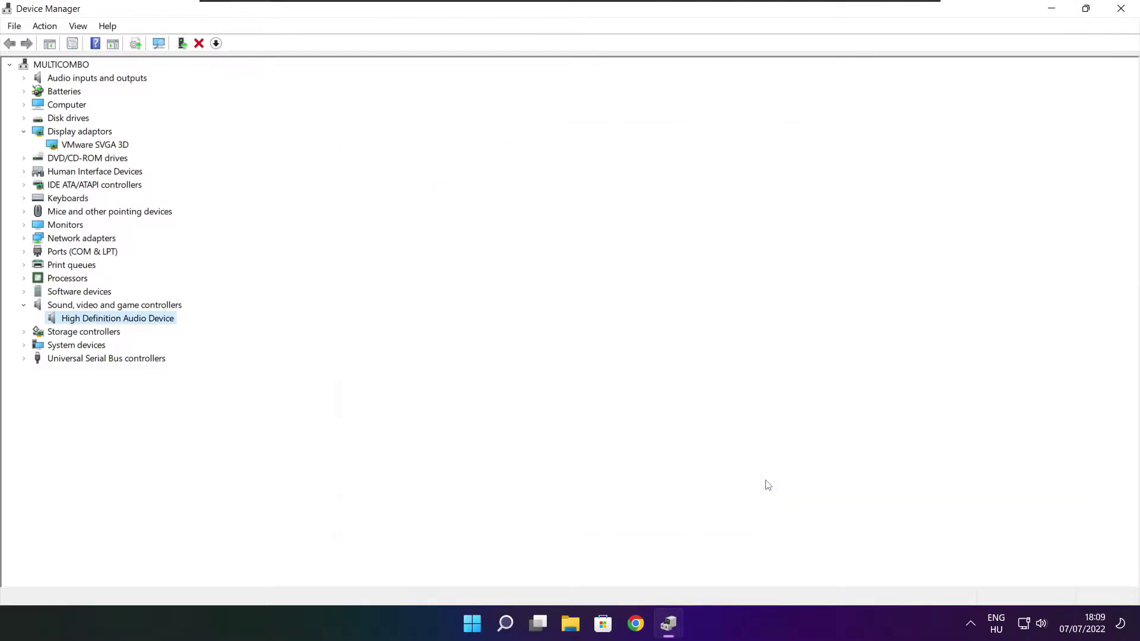
# - Close Device Manager, make High performance the active power plan, and close Power Options
pyautogui.click(1121, 10)
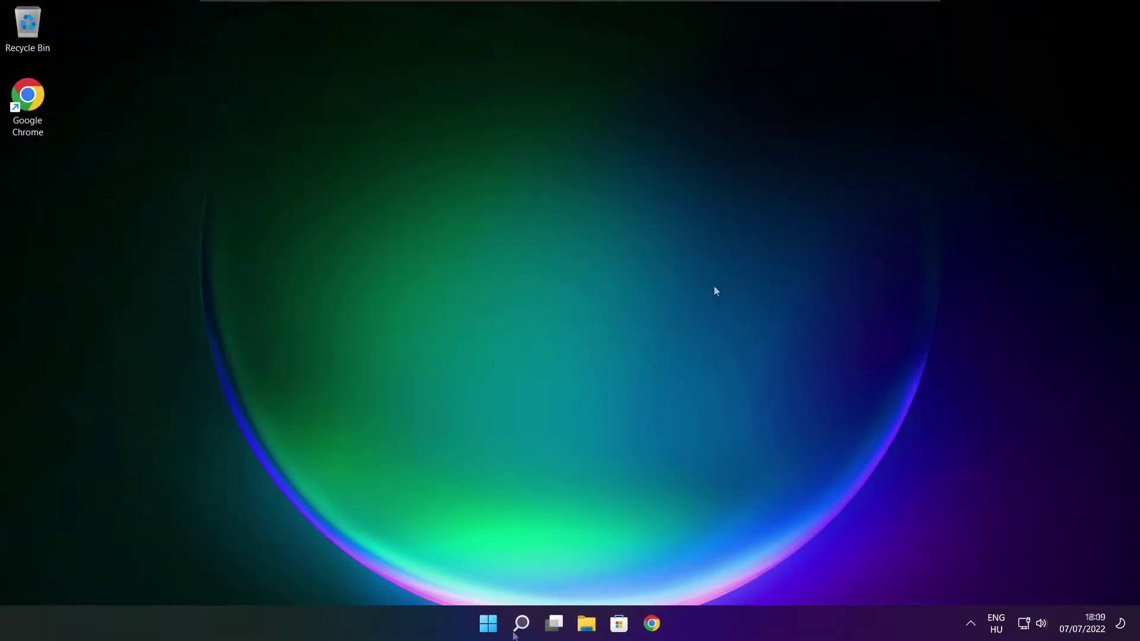
pyautogui.click(523, 623)
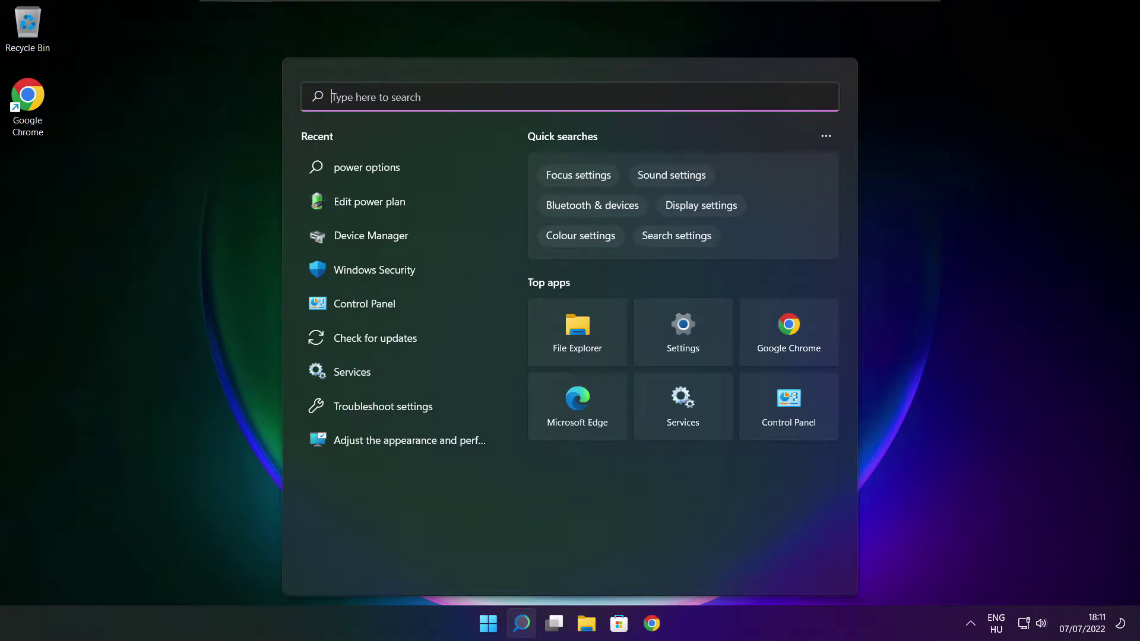
pyautogui.write('edit p')
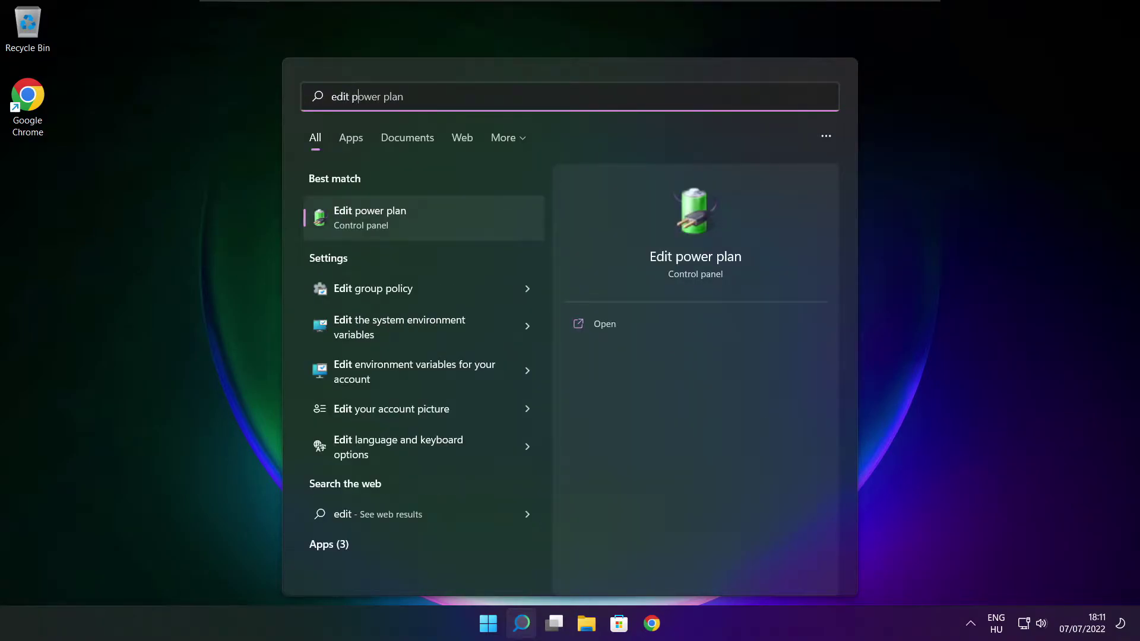
pyautogui.write('ower plan')
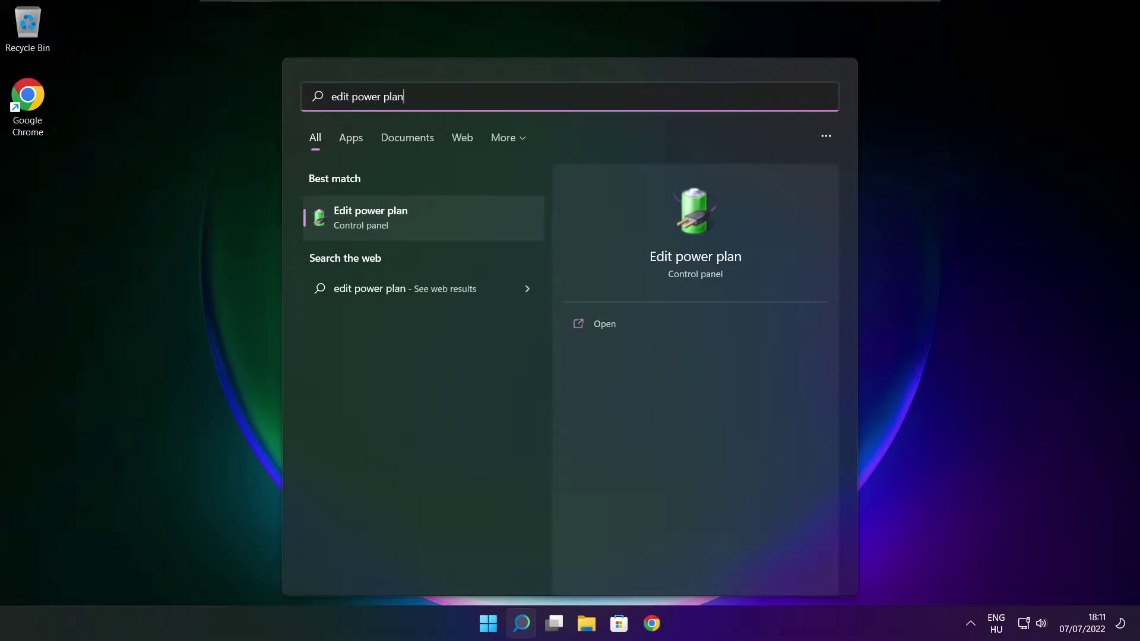
pyautogui.click(449, 221)
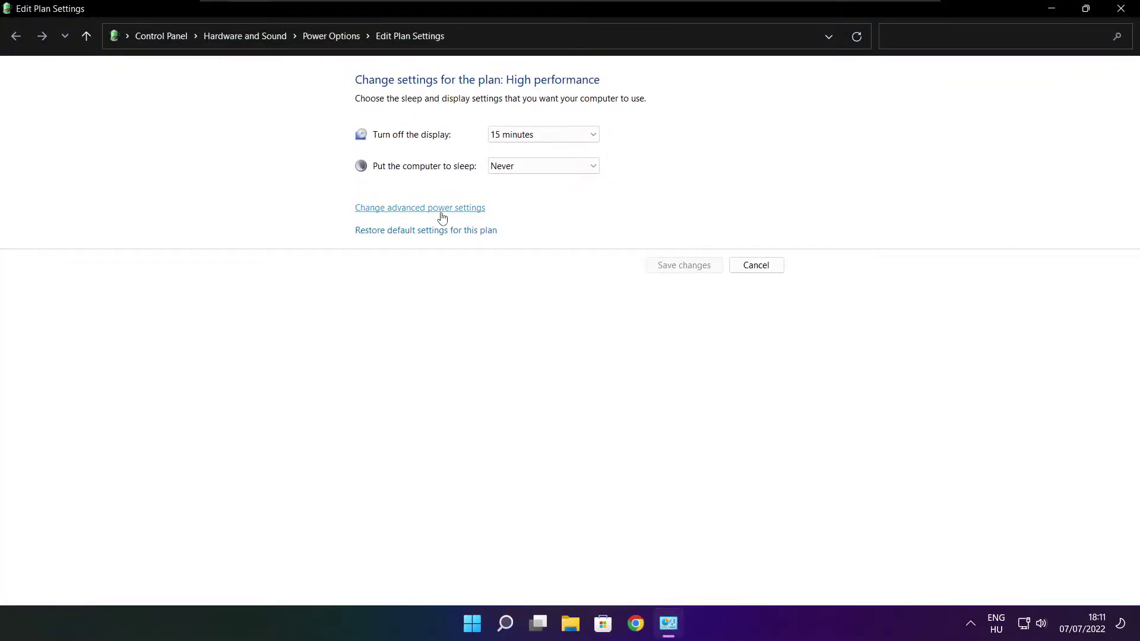
pyautogui.click(339, 44)
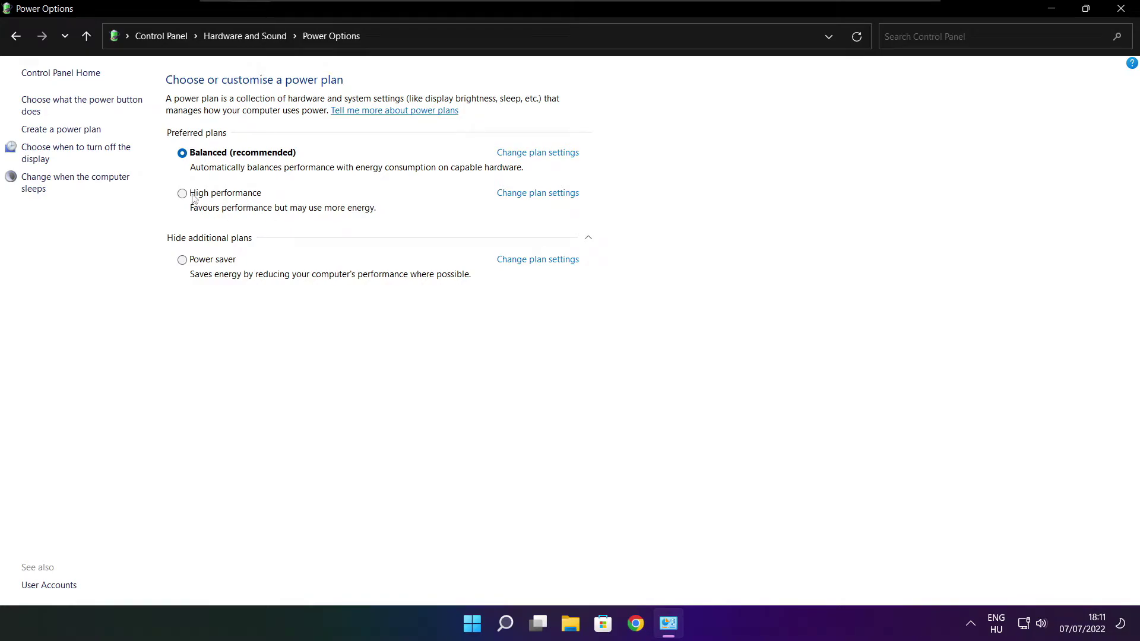
pyautogui.click(237, 196)
pyautogui.click(1125, 9)
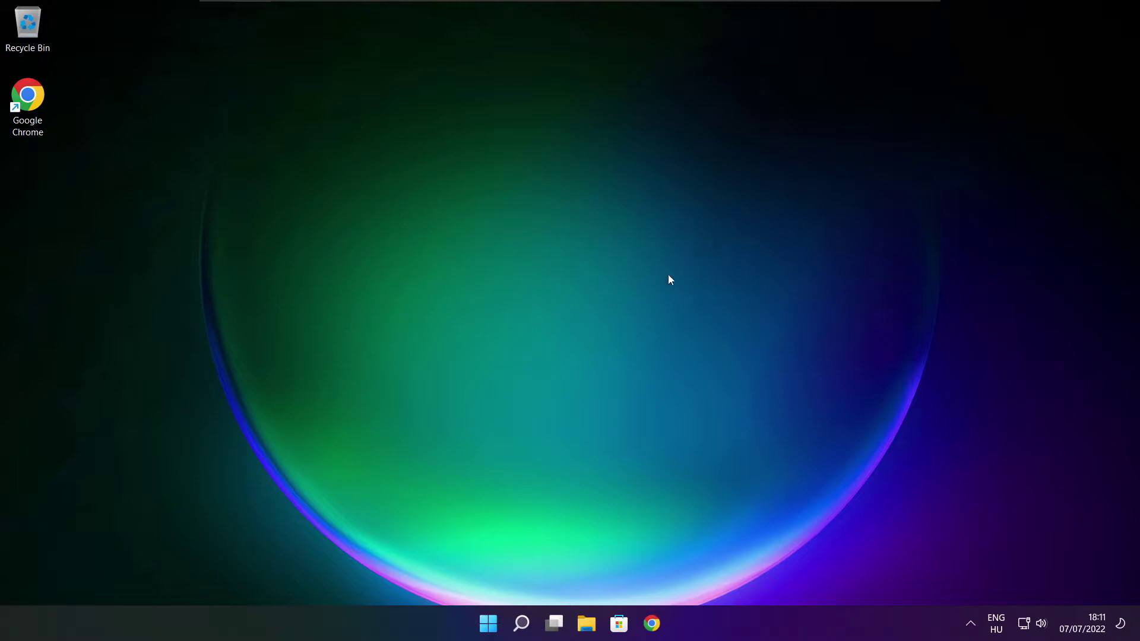
# - Turn Game Mode on, confirm the Xbox Game Bar controller-button option is Off, close Settings
pyautogui.click(524, 627)
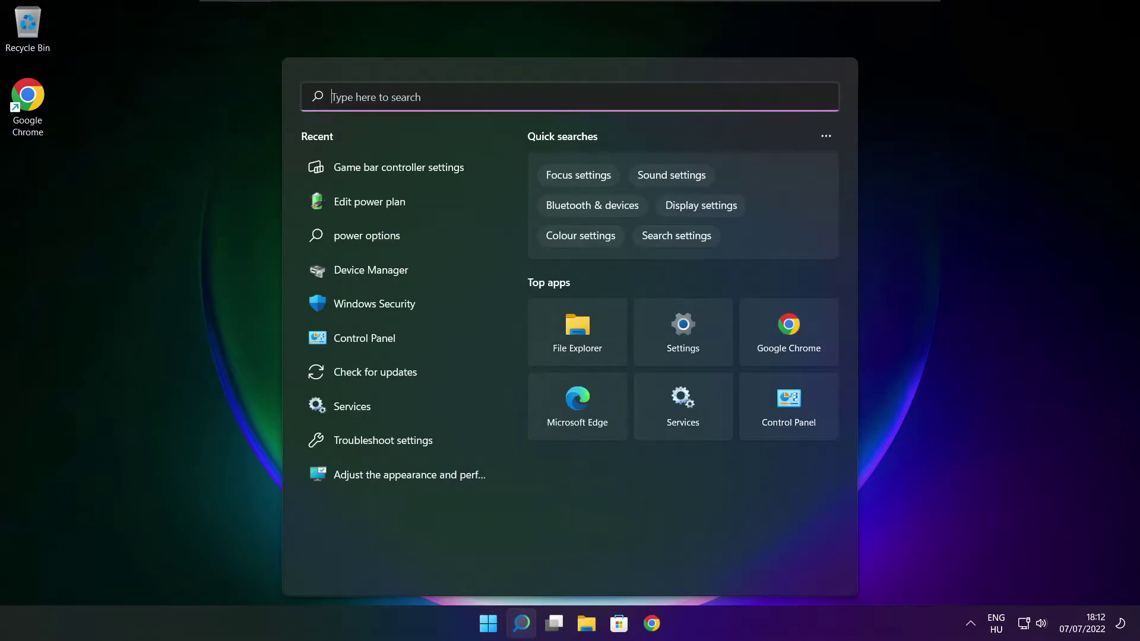
pyautogui.write('ga')
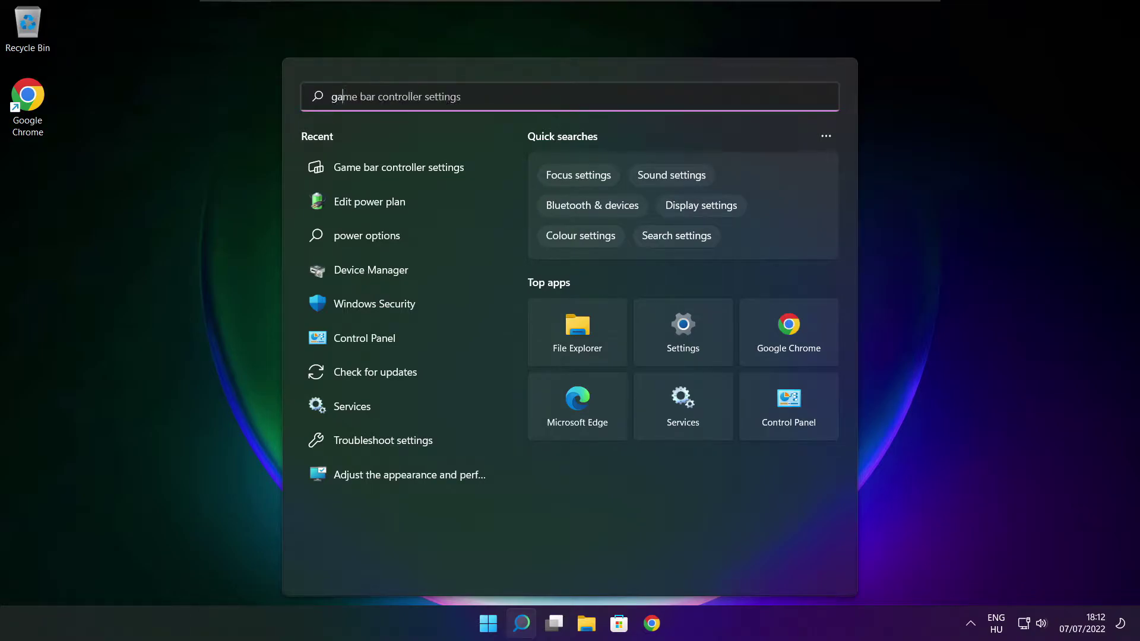
pyautogui.write('me mode')
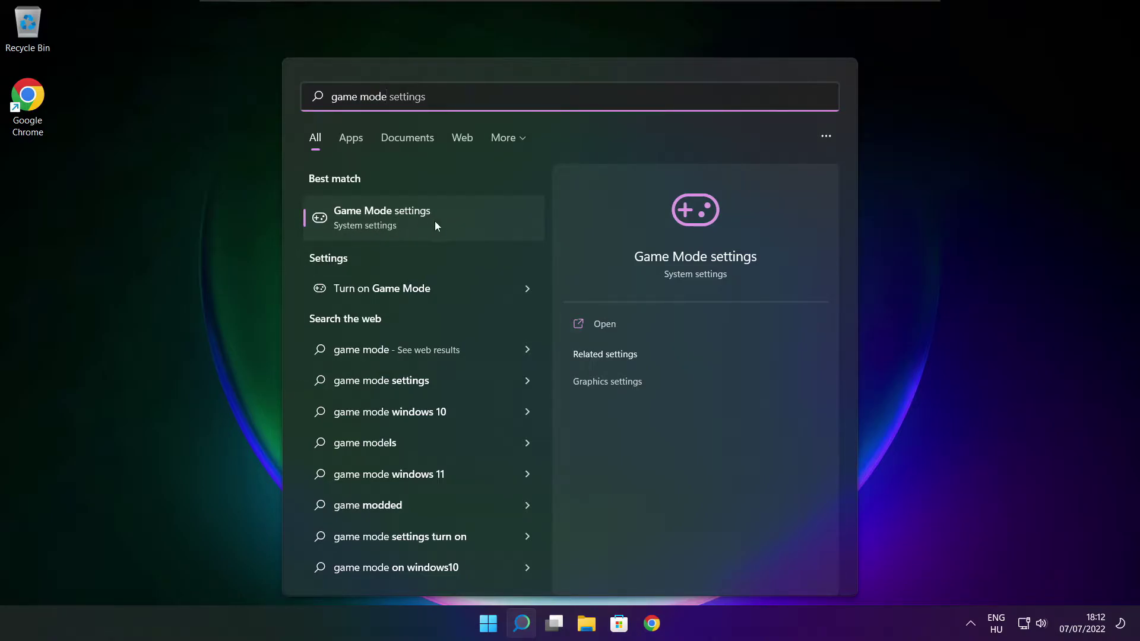
pyautogui.click(451, 217)
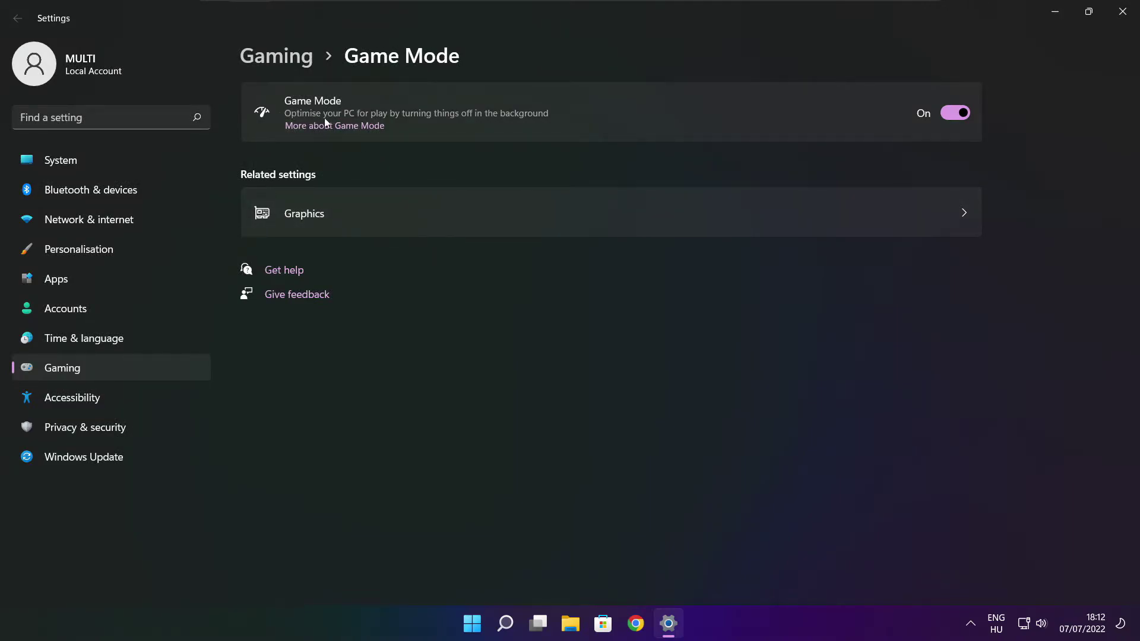
pyautogui.click(964, 116)
pyautogui.click(282, 64)
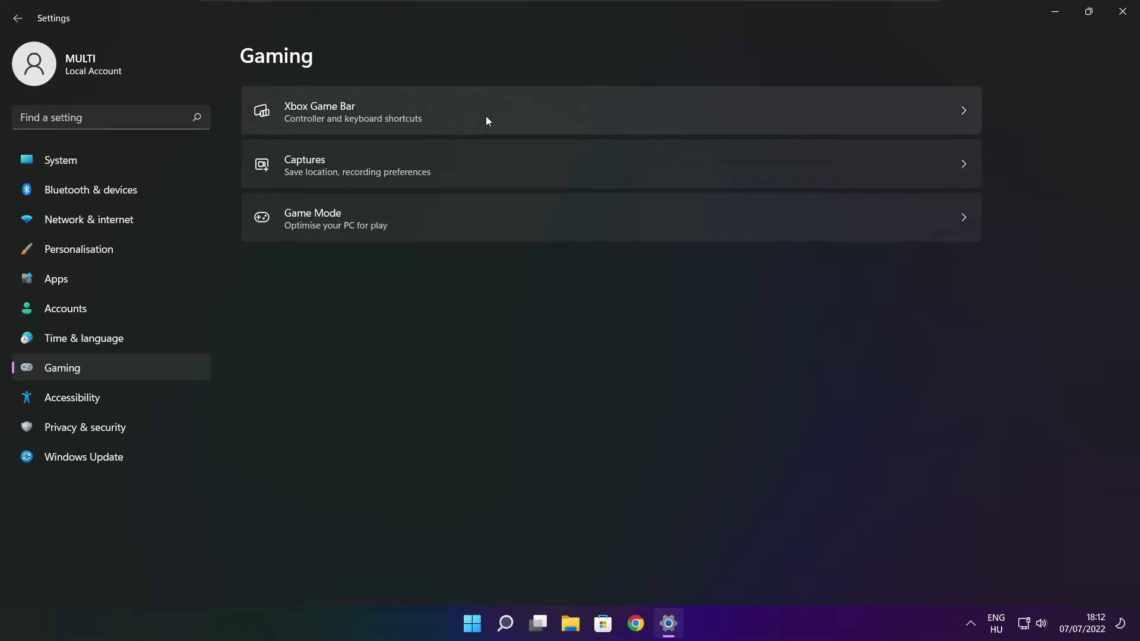
pyautogui.click(465, 123)
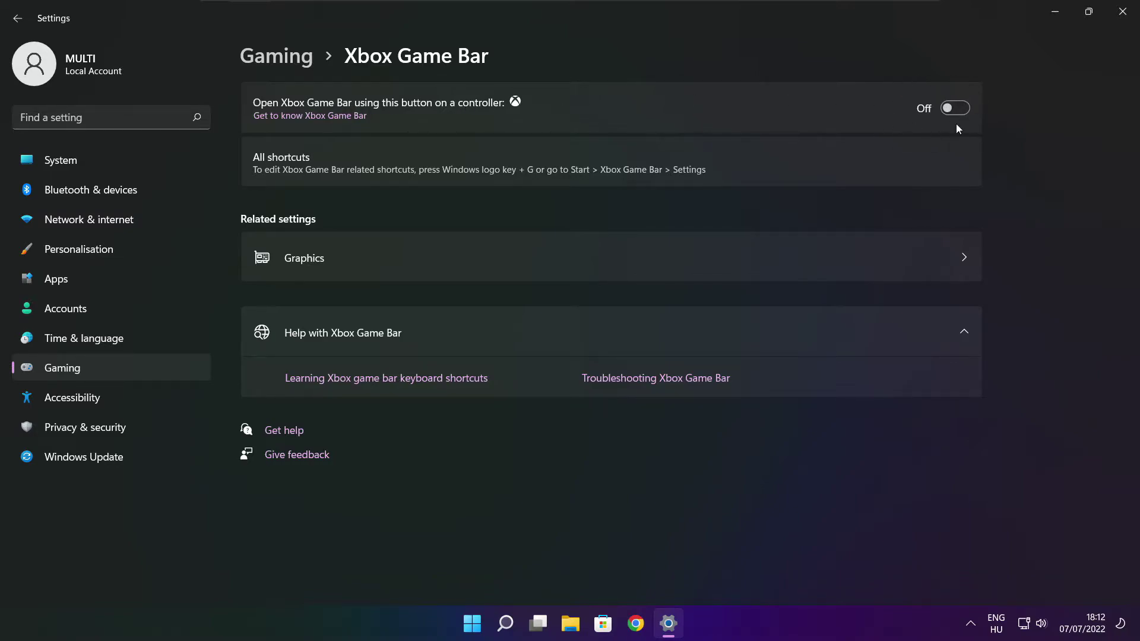
pyautogui.click(1123, 13)
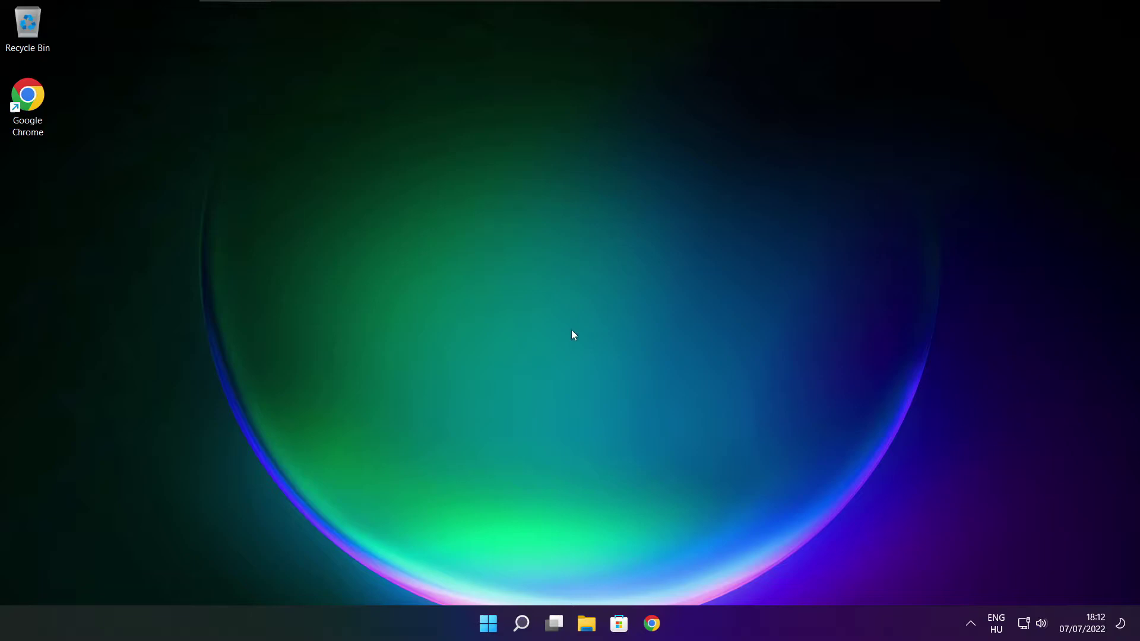
# - Launch Task Manager from the Start quick menu and show the Startup apps list
pyautogui.rightClick(489, 624)
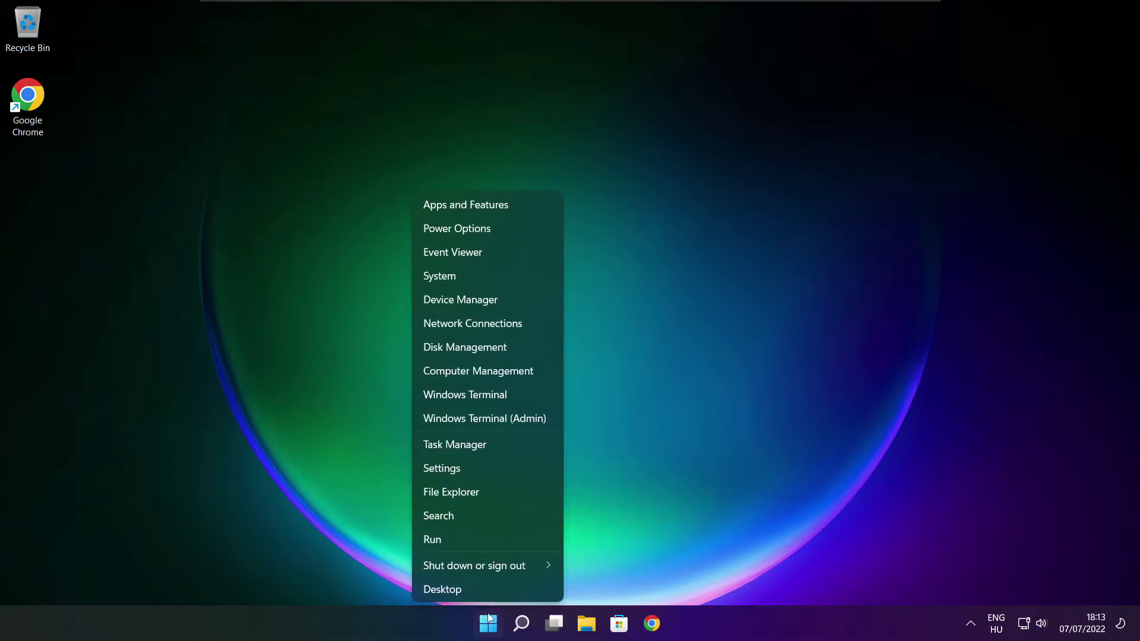
pyautogui.click(492, 446)
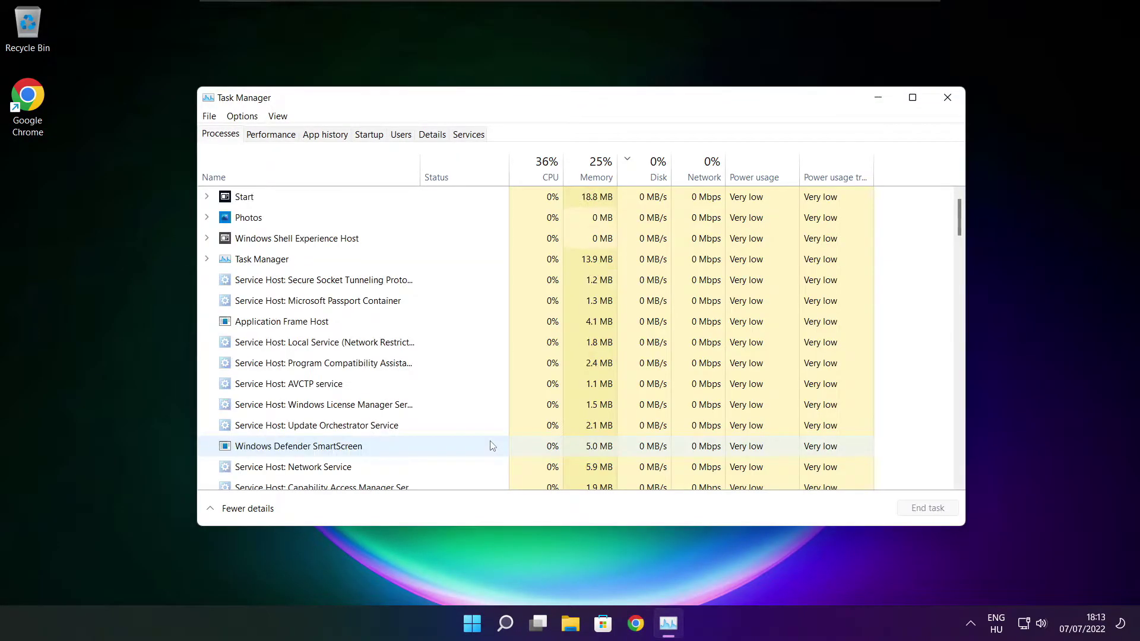
pyautogui.click(370, 135)
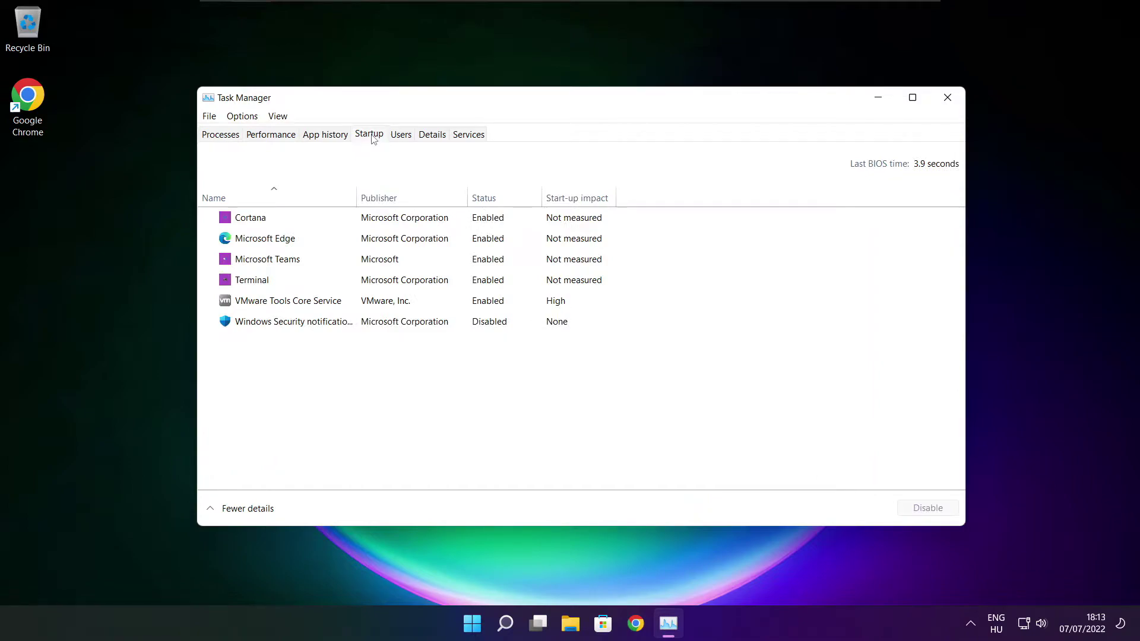
# - Disable Cortana, Microsoft Edge, Microsoft Teams and Terminal at startup, then close Task Manager
pyautogui.click(373, 224)
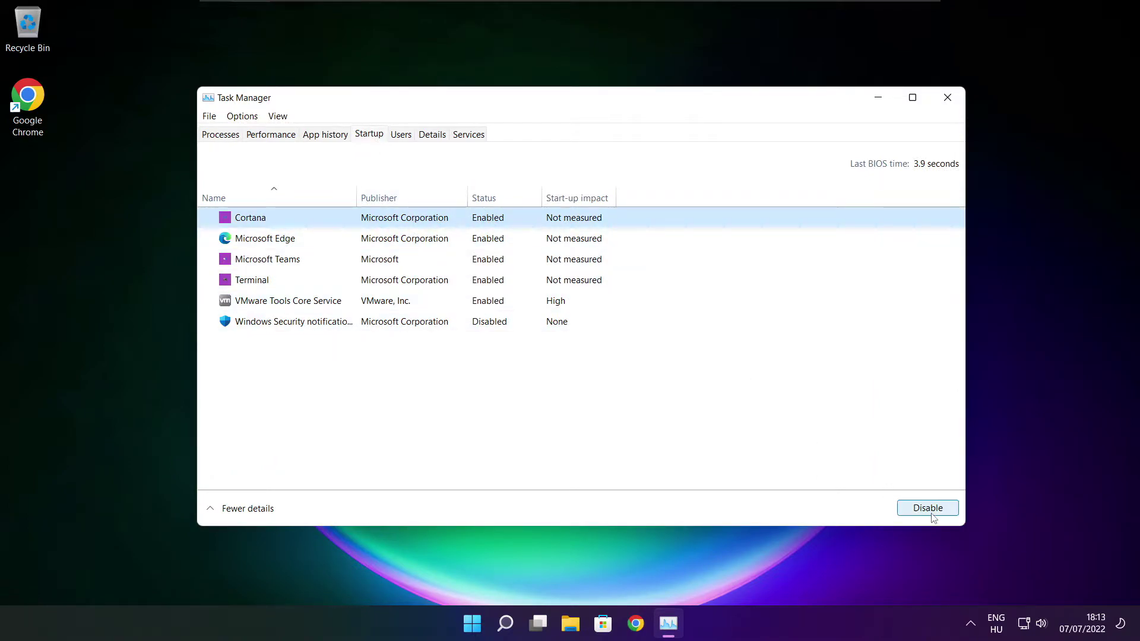
pyautogui.click(928, 515)
pyautogui.click(351, 242)
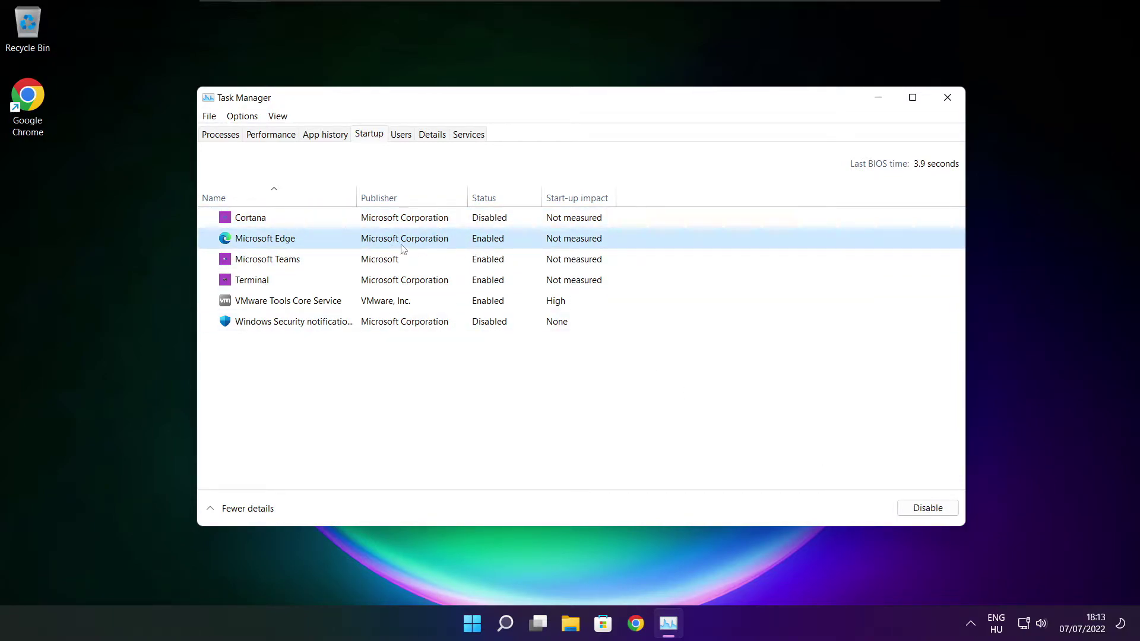
pyautogui.click(933, 510)
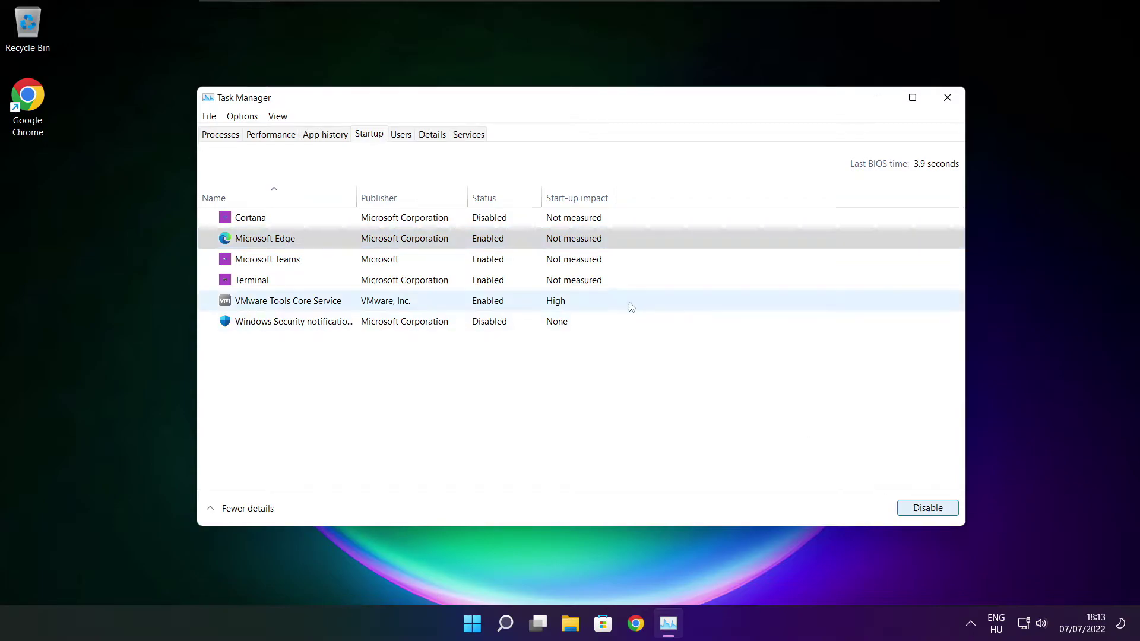
pyautogui.click(504, 262)
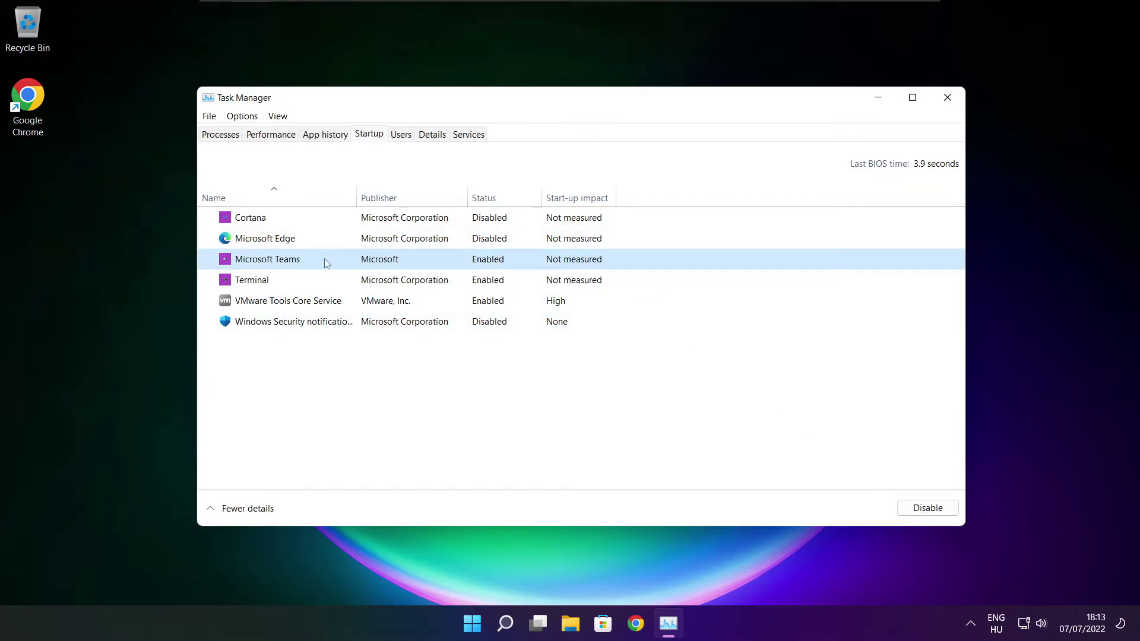
pyautogui.click(937, 511)
pyautogui.click(424, 286)
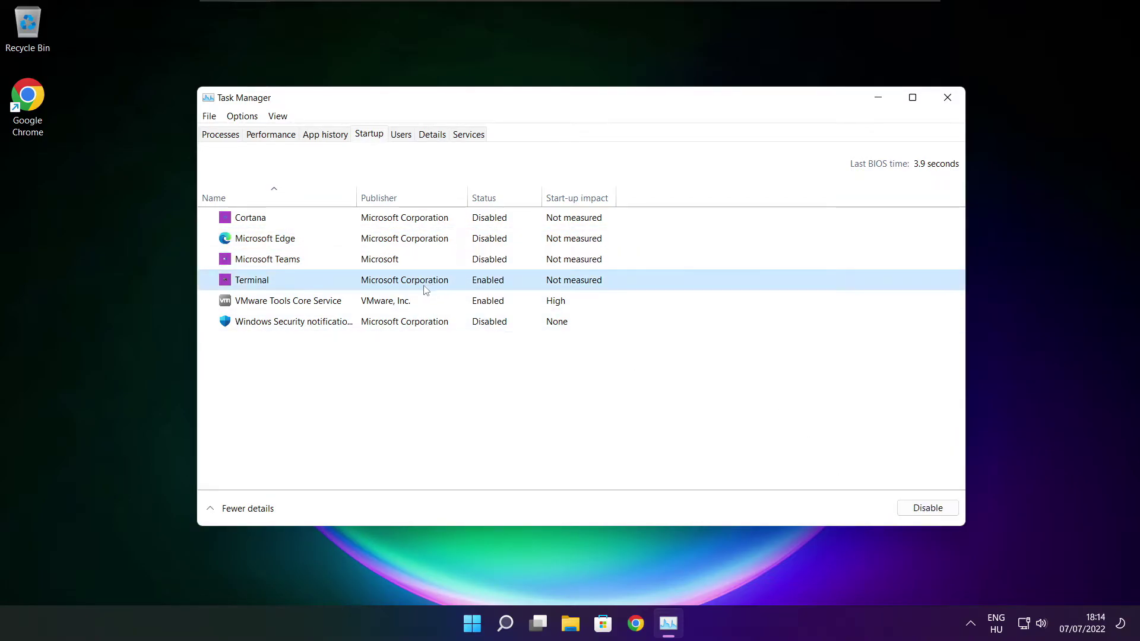
pyautogui.click(933, 510)
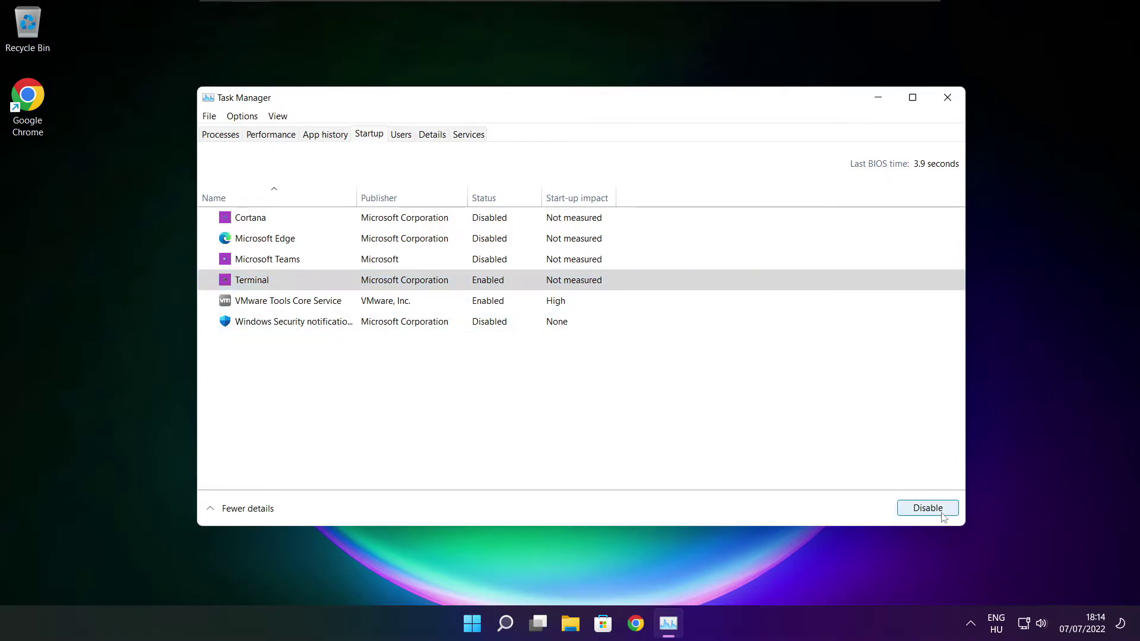
pyautogui.click(467, 286)
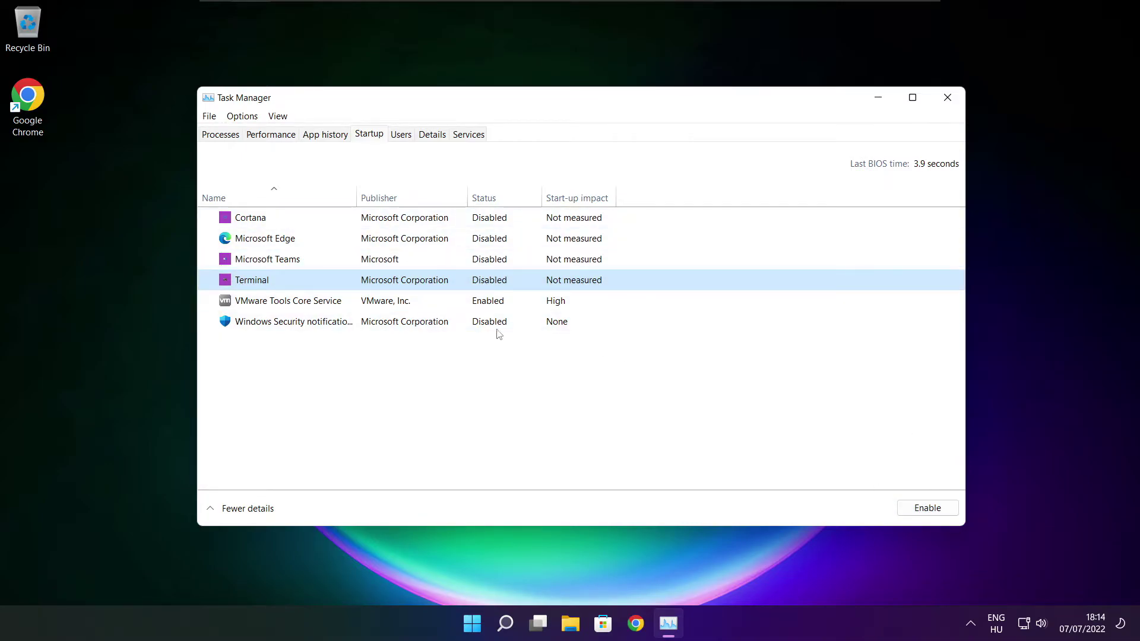
pyautogui.click(947, 98)
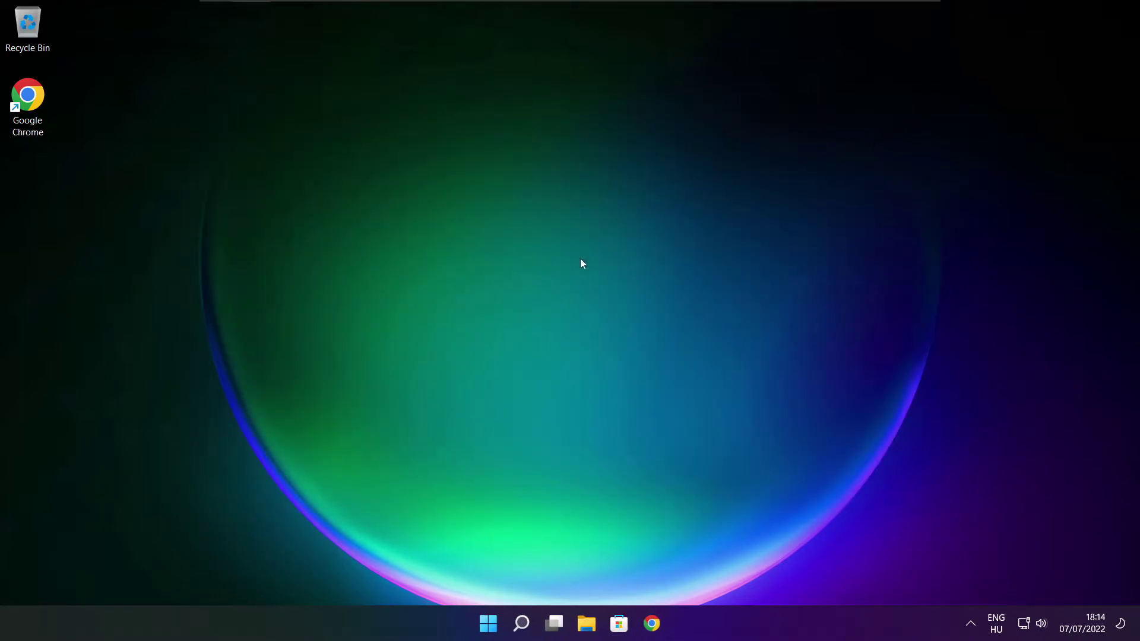
# - Analyse drive C: in Optimise Drives (9% fragmented), start optimising it, and close the window
pyautogui.click(522, 627)
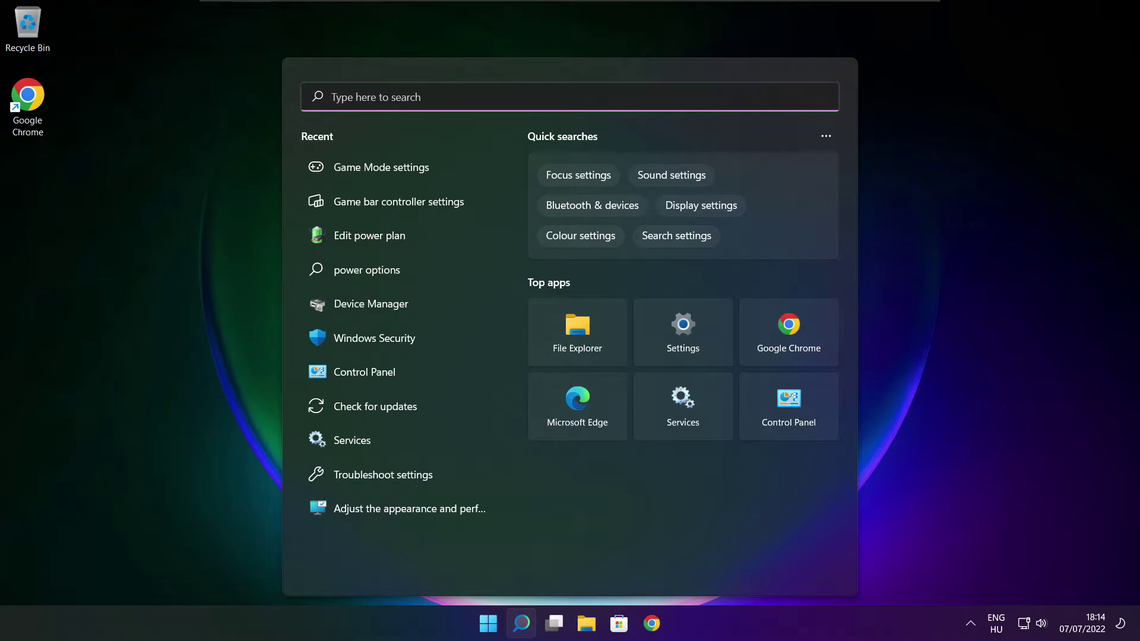
pyautogui.write('optimi')
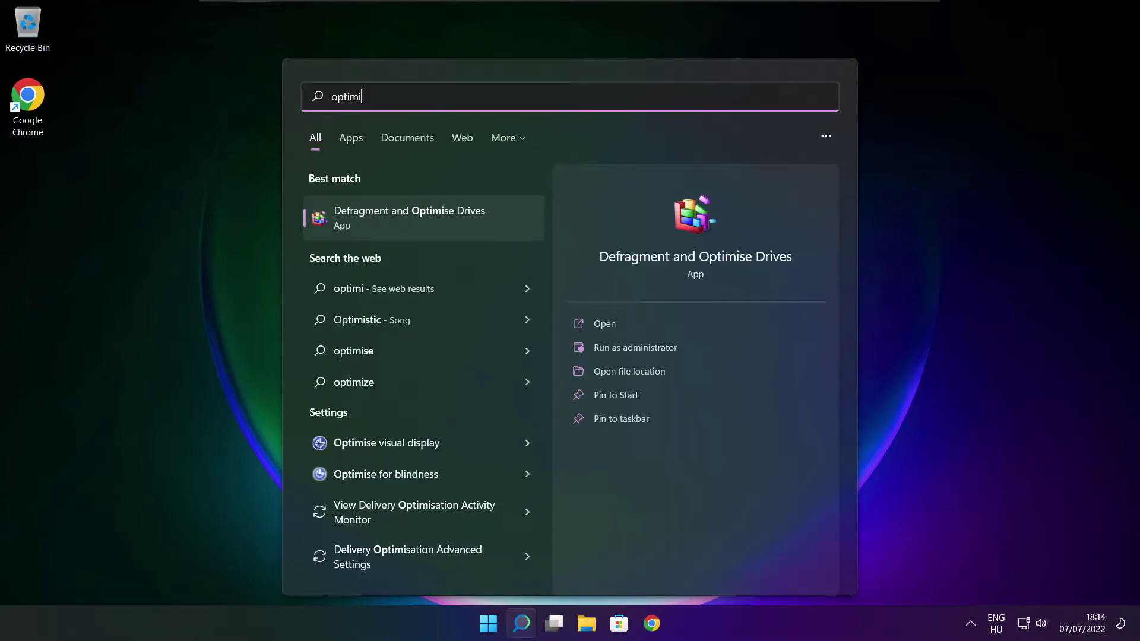
pyautogui.write('se')
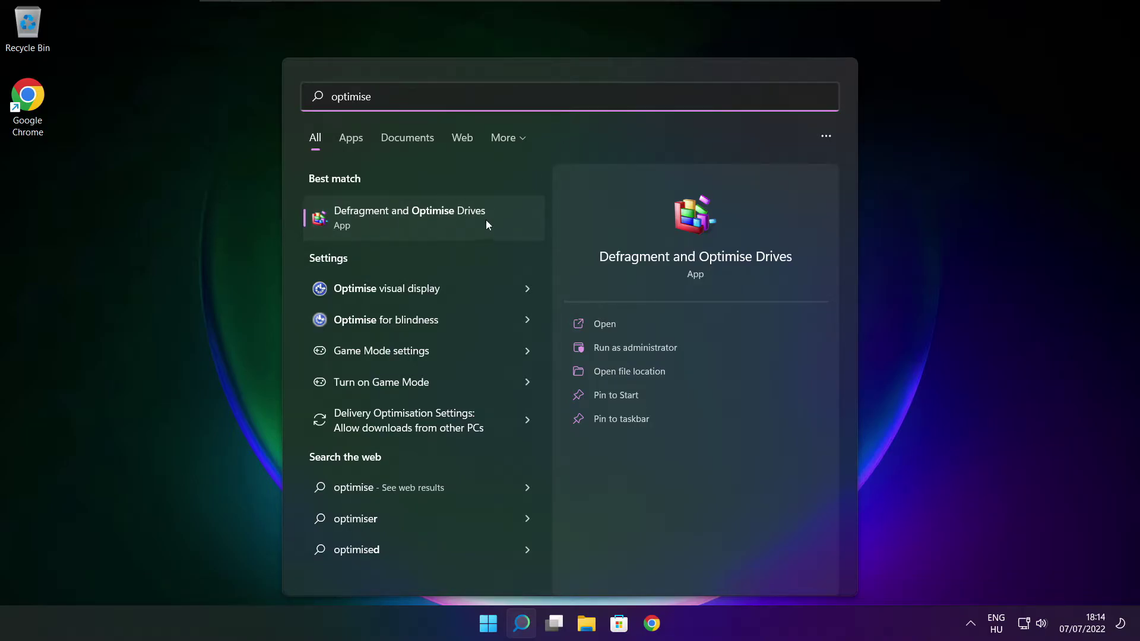
pyautogui.click(437, 215)
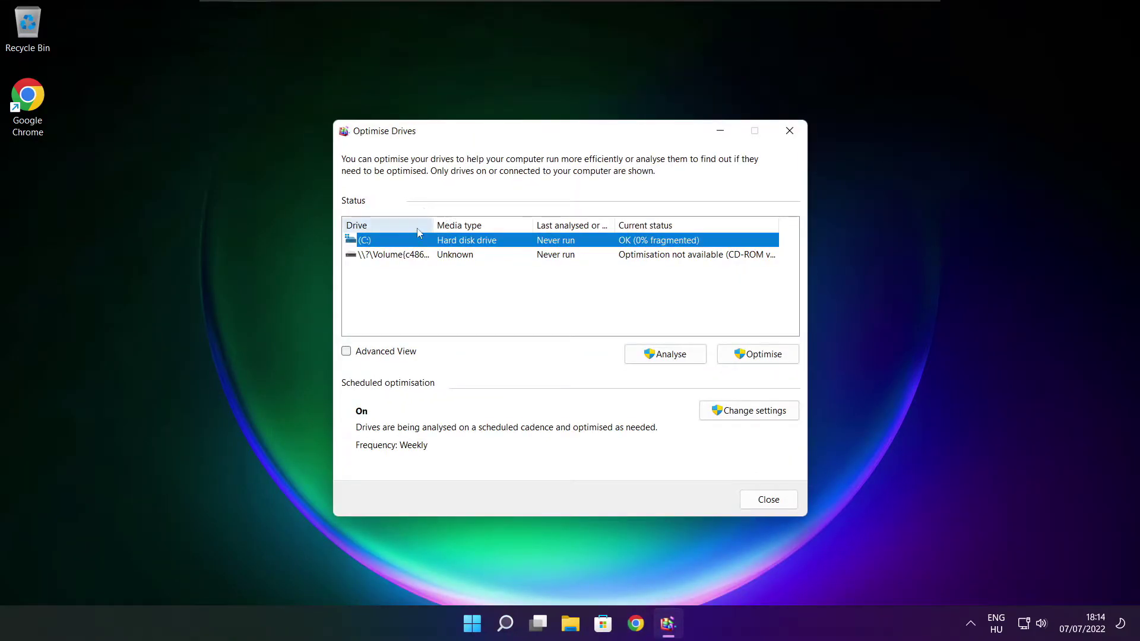
pyautogui.click(656, 355)
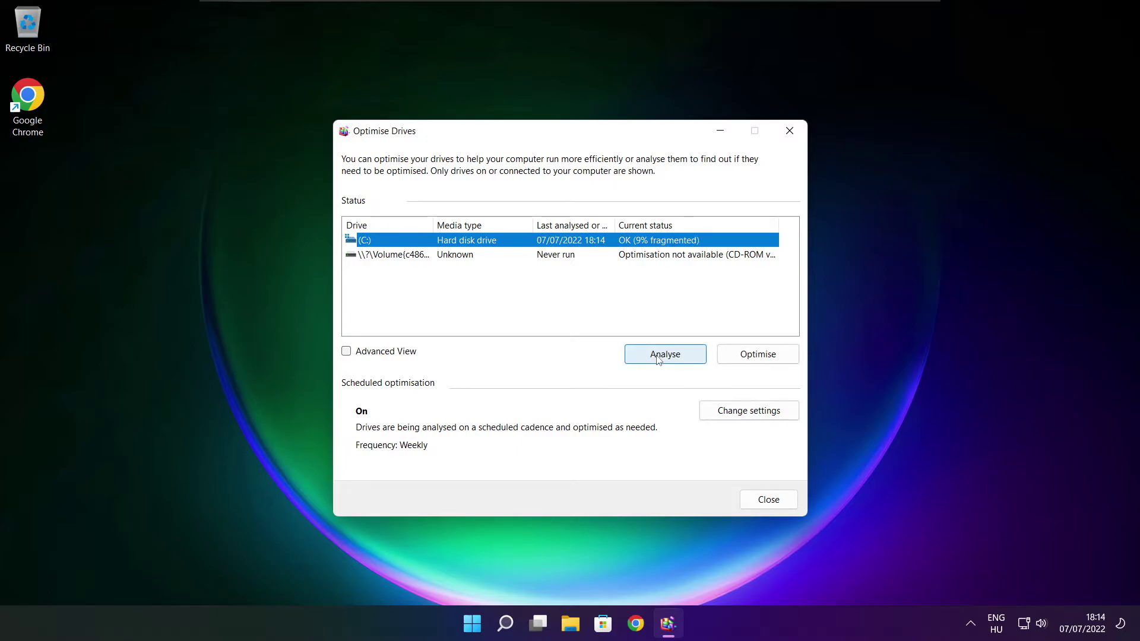
pyautogui.click(764, 360)
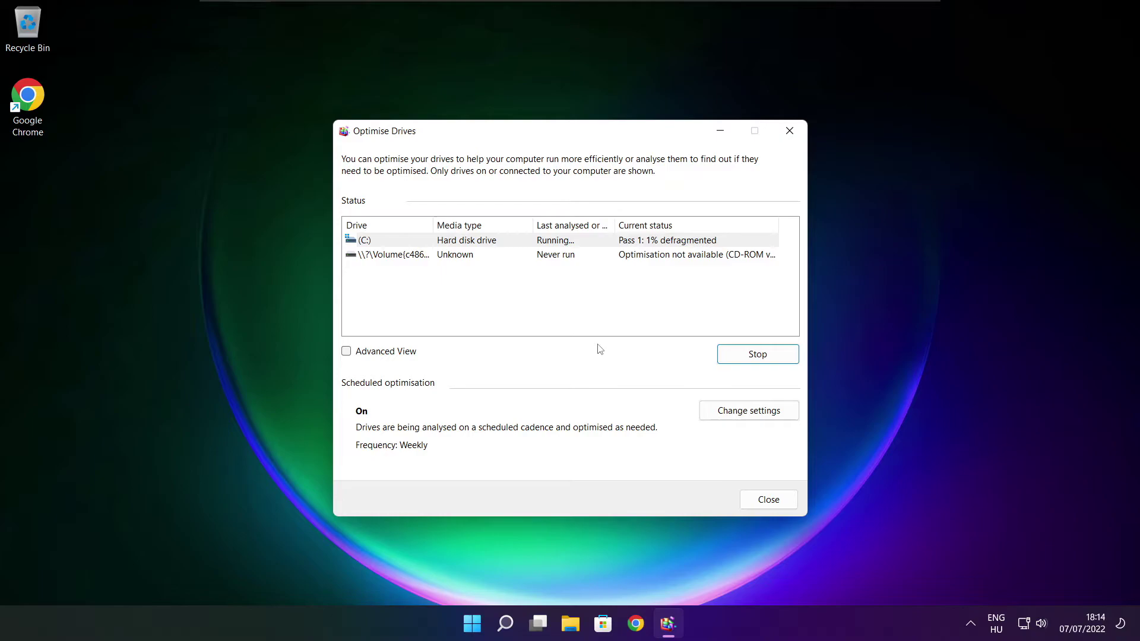
pyautogui.hotkey('alt', 'F4')
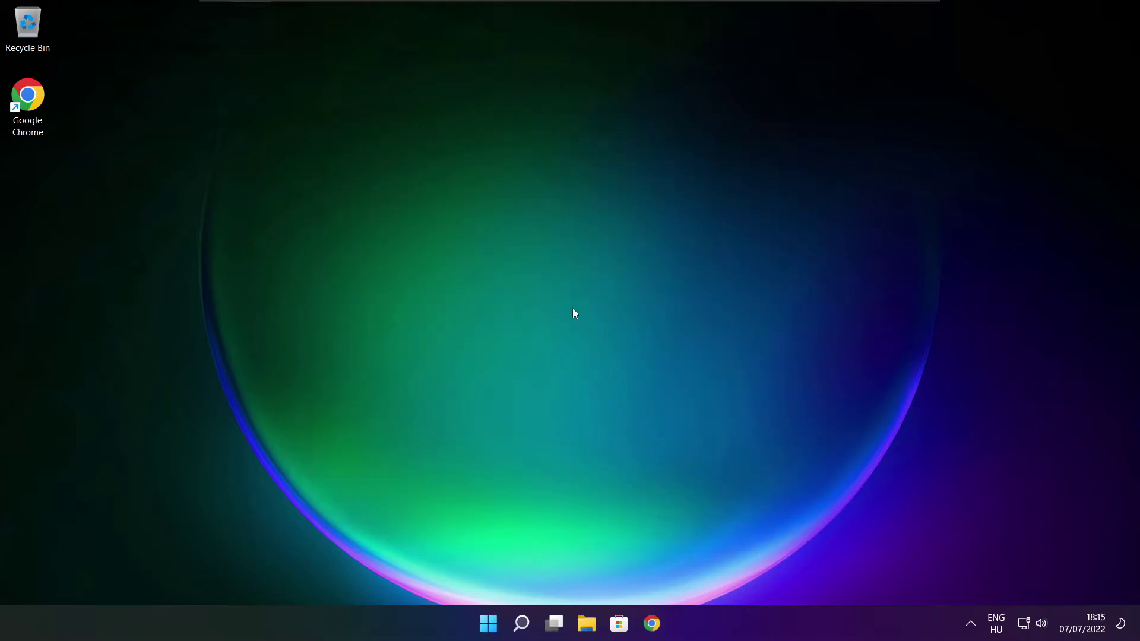
# - Check for Windows updates (up to date, KB5014668 available), then close Settings
pyautogui.click(522, 624)
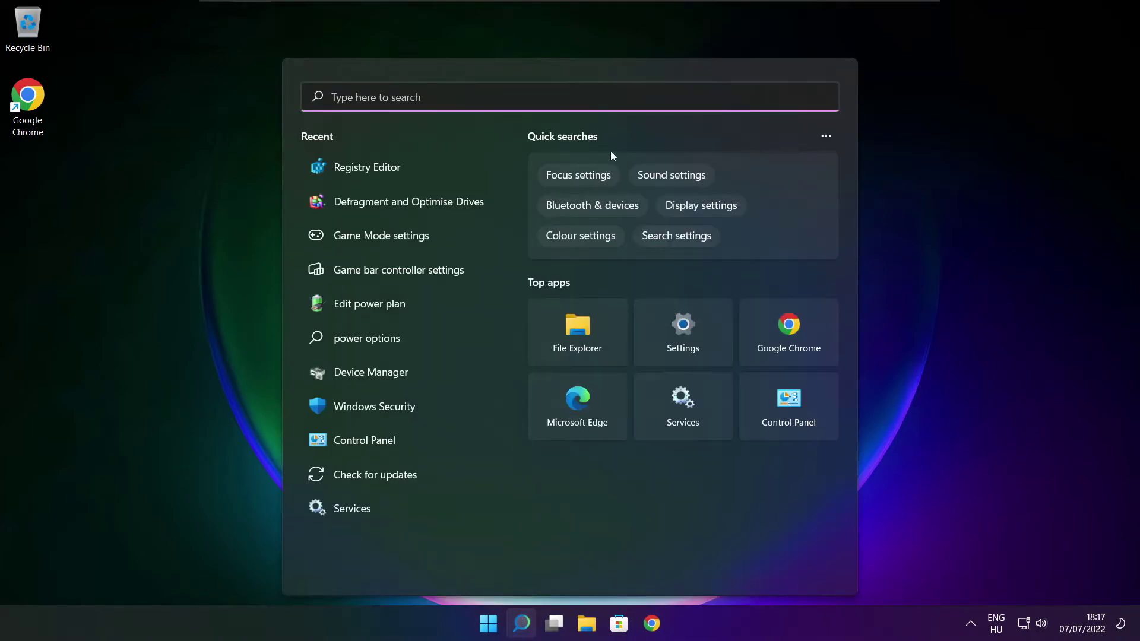
pyautogui.write('updates')
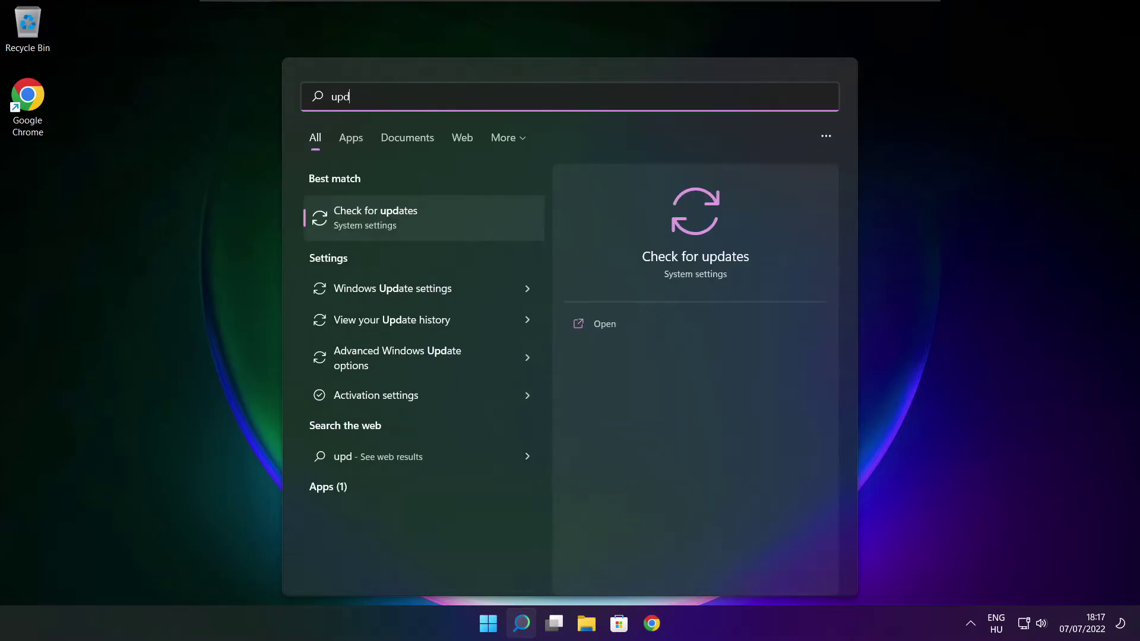
pyautogui.click(415, 222)
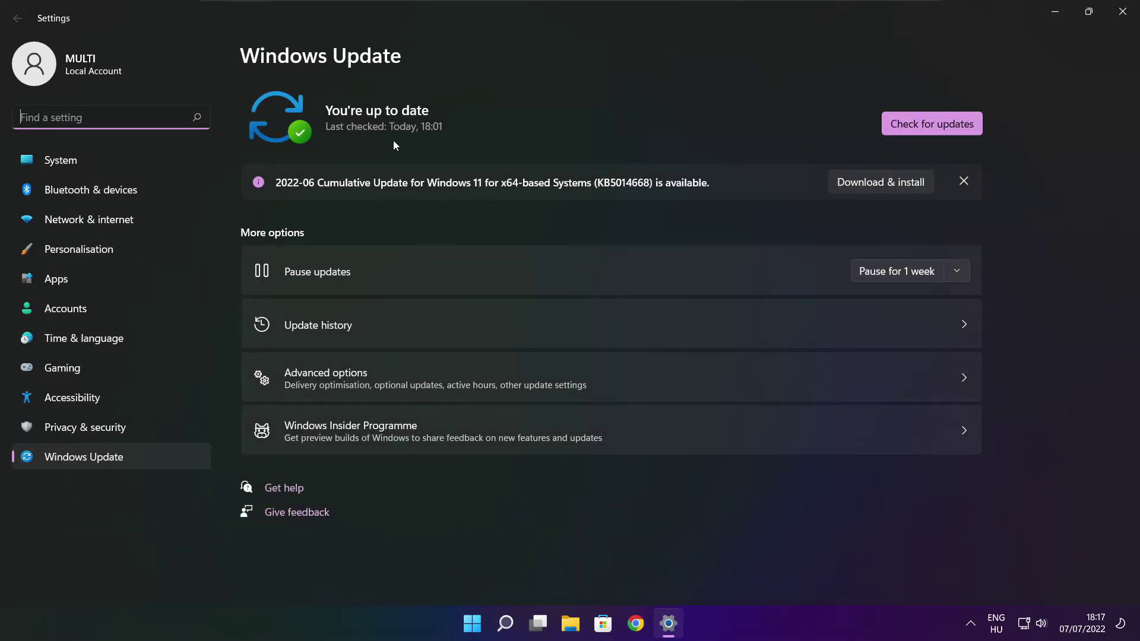
pyautogui.click(931, 124)
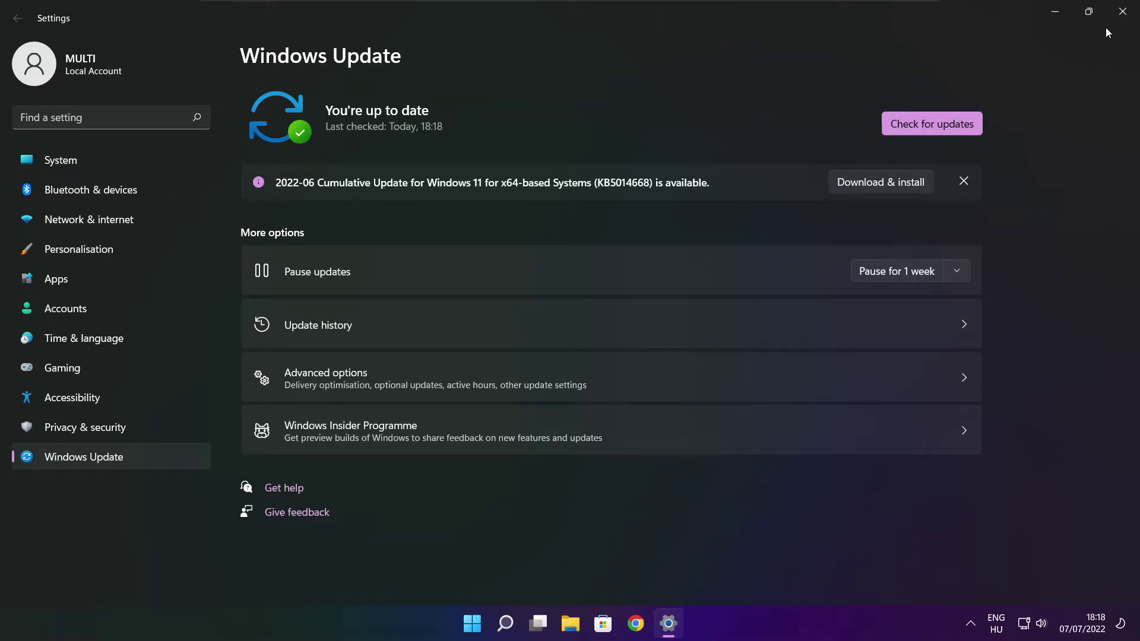
pyautogui.click(1122, 14)
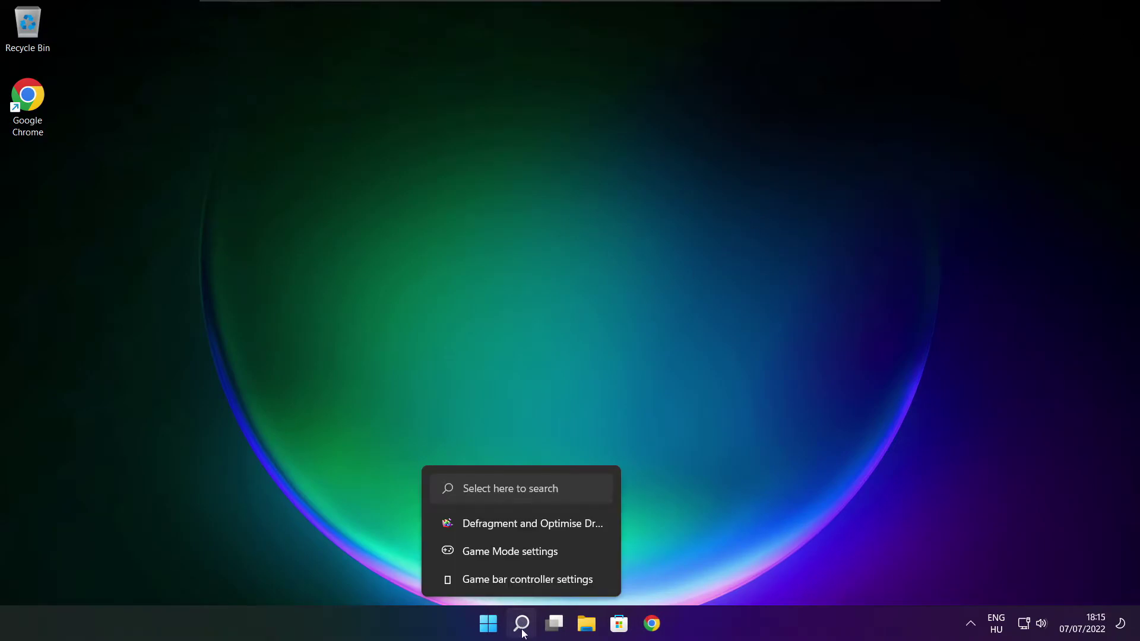
# - Open Registry Editor at HKEY_CURRENT_USER\System\GameConfigStore and widen the Name column
pyautogui.click(521, 623)
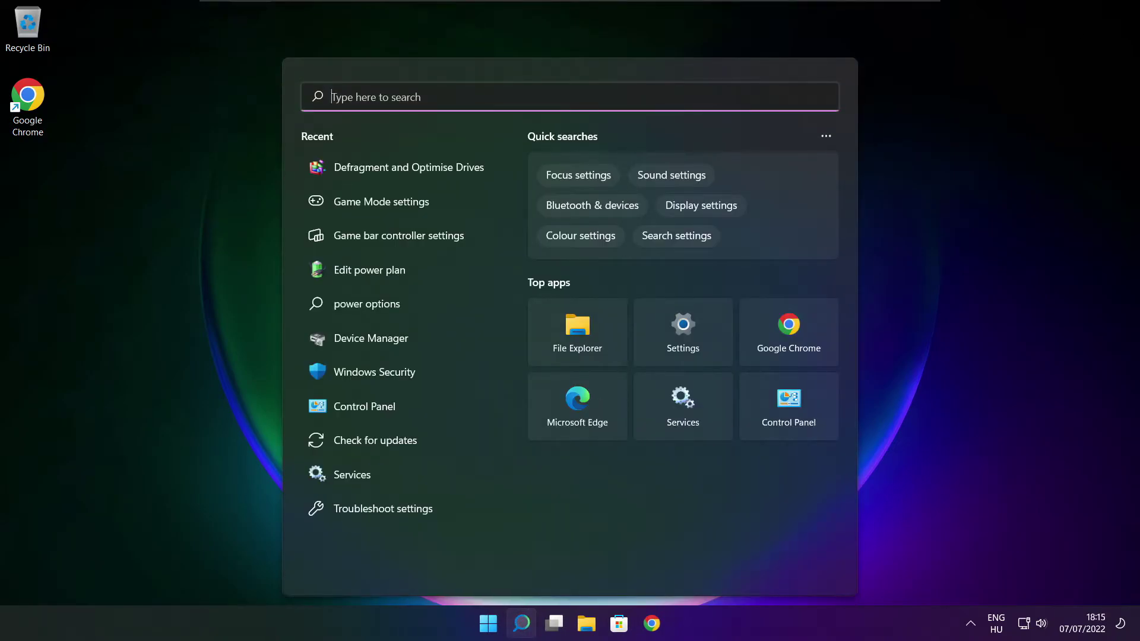
pyautogui.write('regedit')
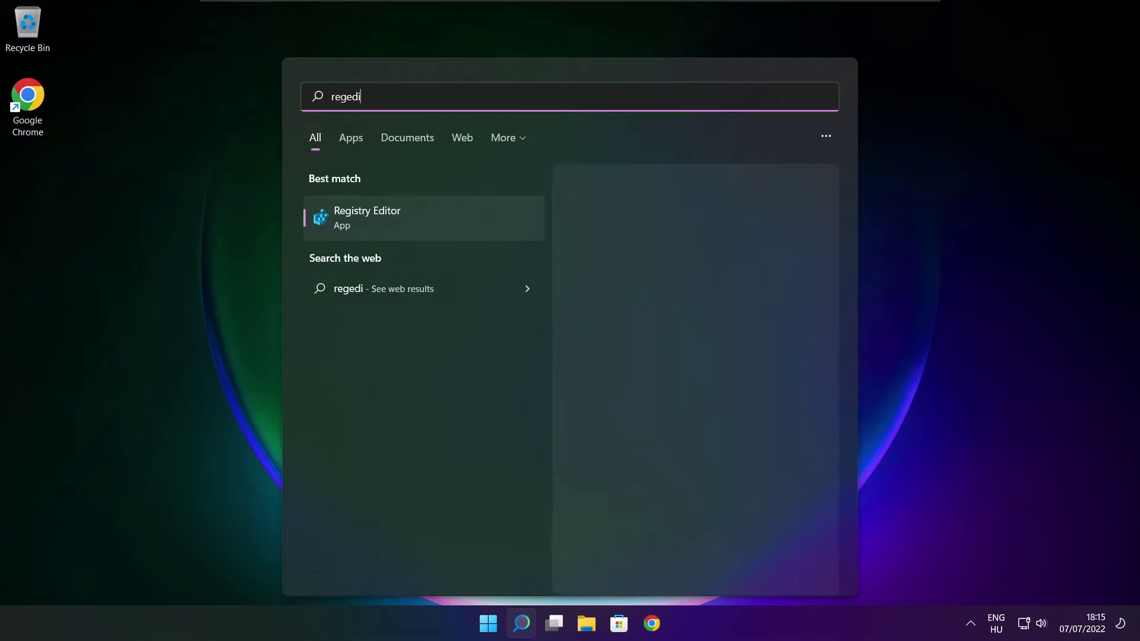
pyautogui.click(436, 218)
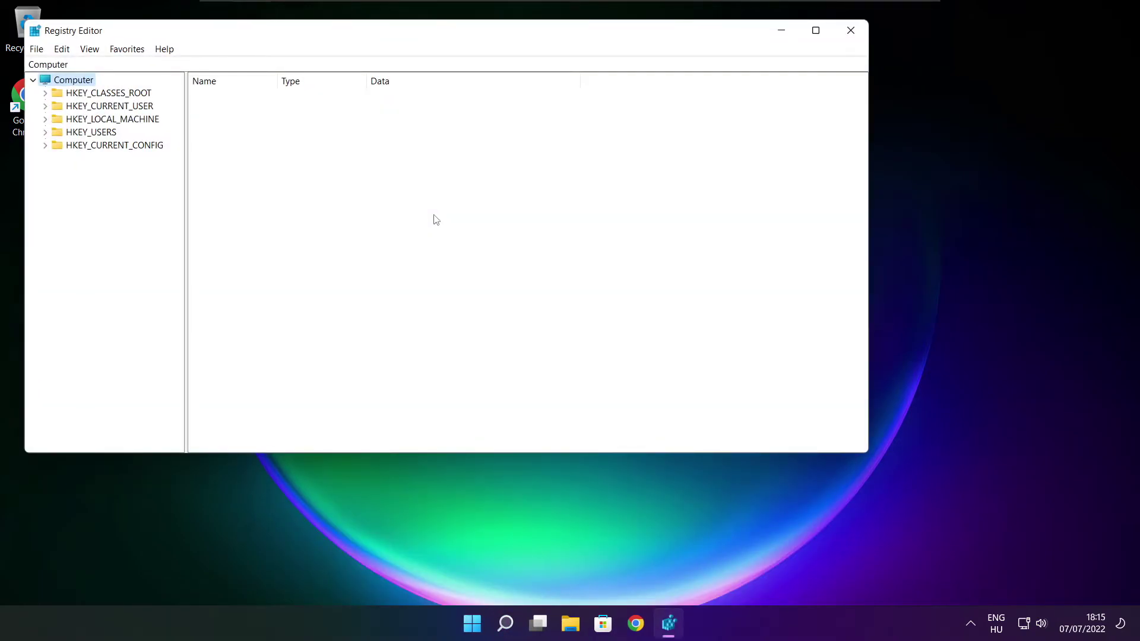
pyautogui.moveTo(342, 44); pyautogui.dragTo(462, 130)
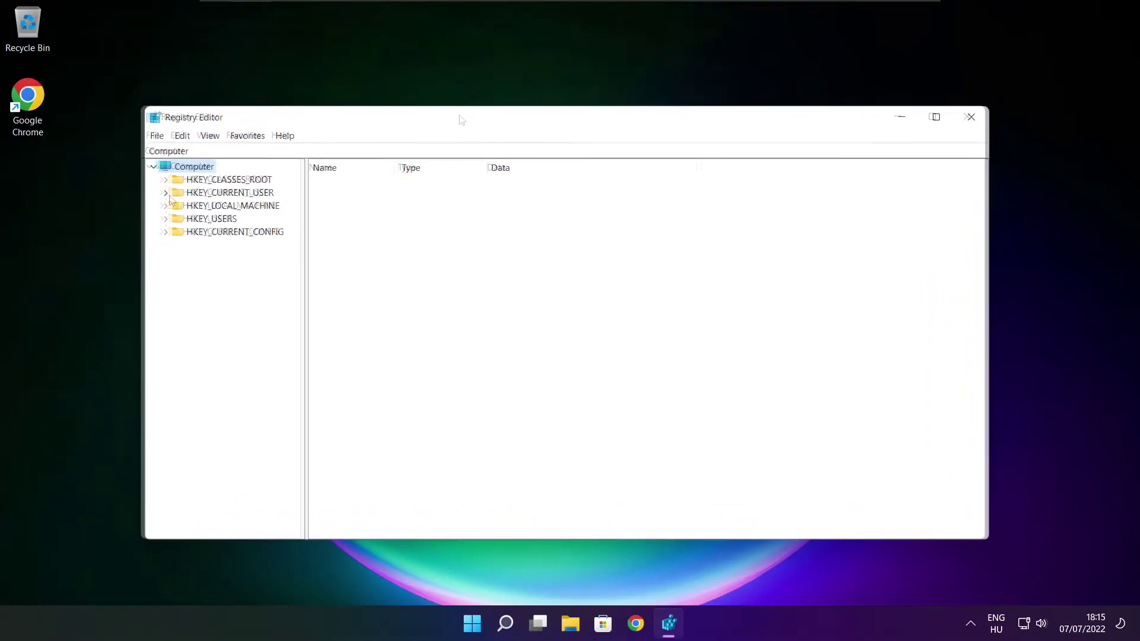
pyautogui.click(184, 196)
pyautogui.click(167, 194)
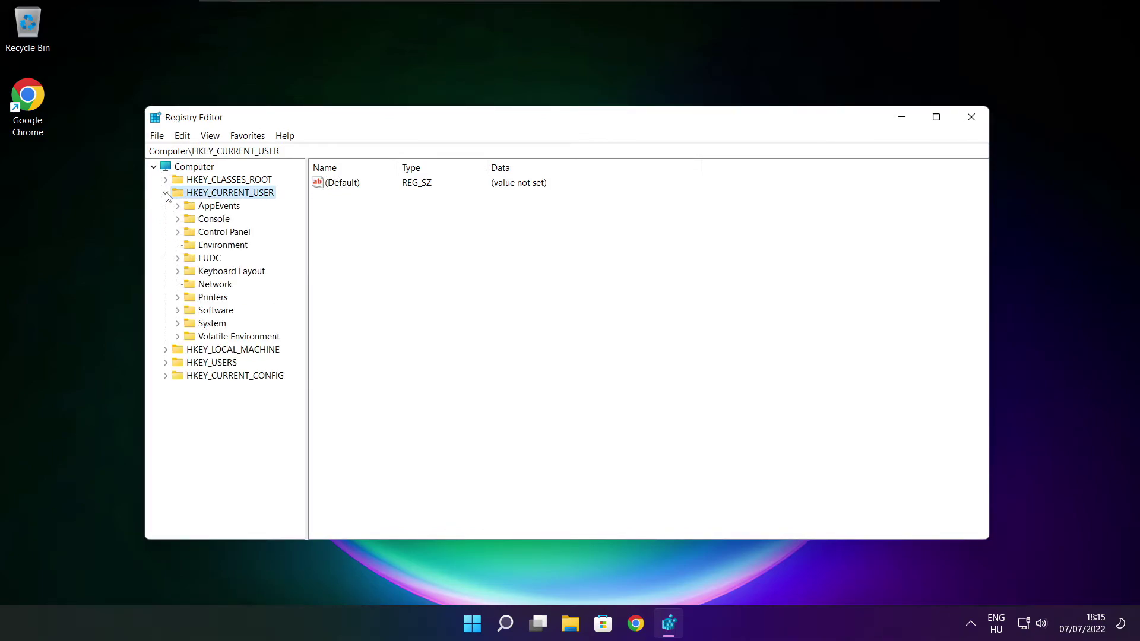
pyautogui.click(202, 325)
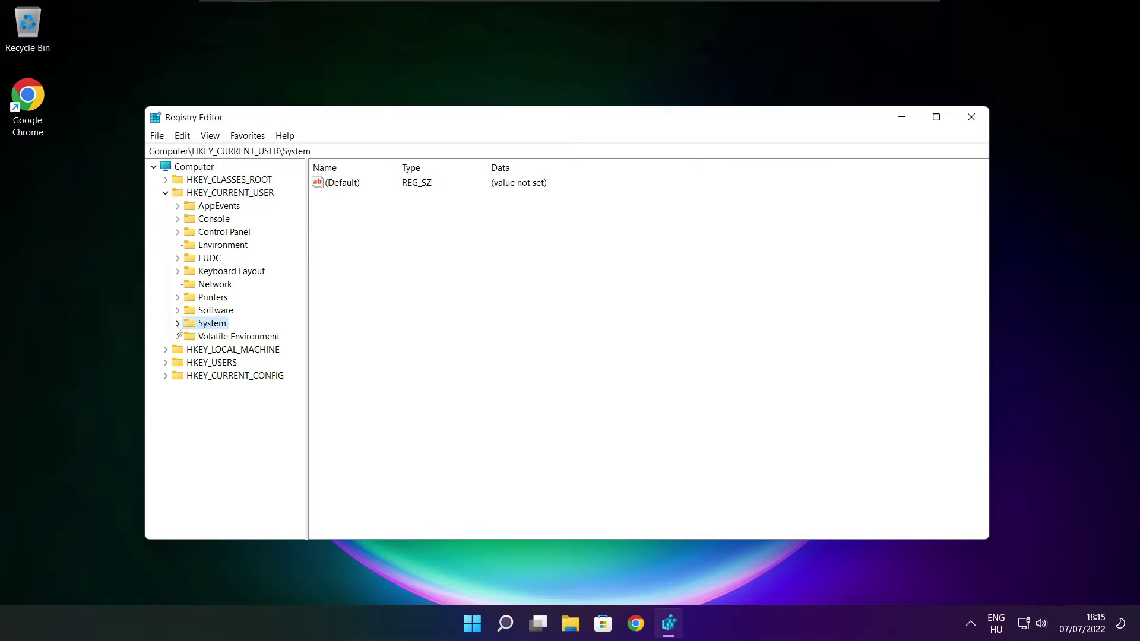
pyautogui.click(178, 324)
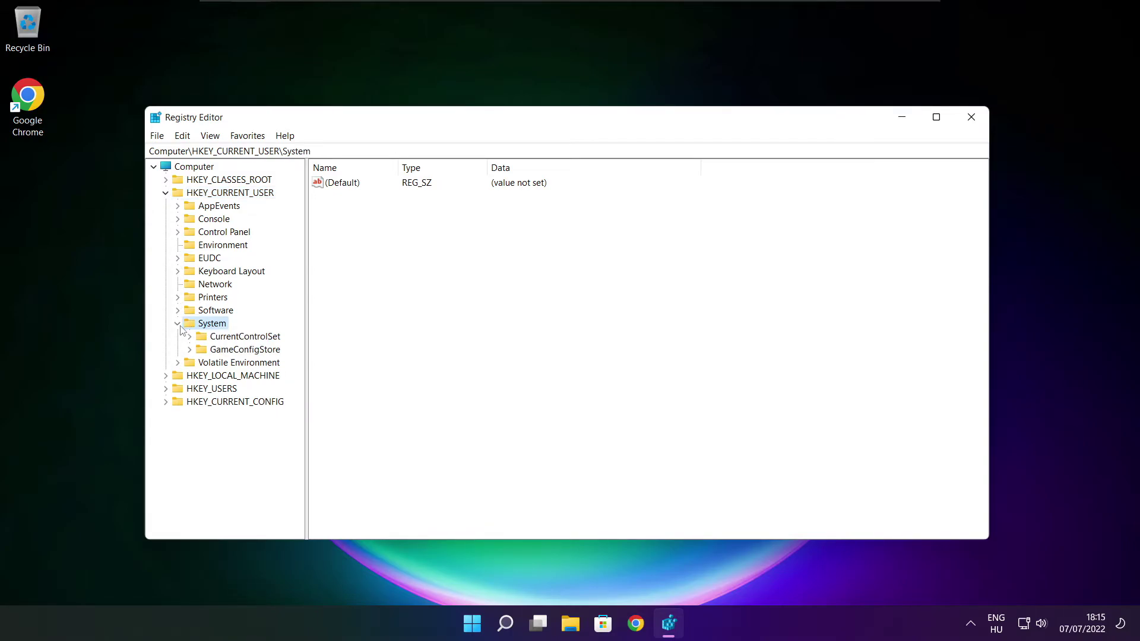
pyautogui.click(233, 350)
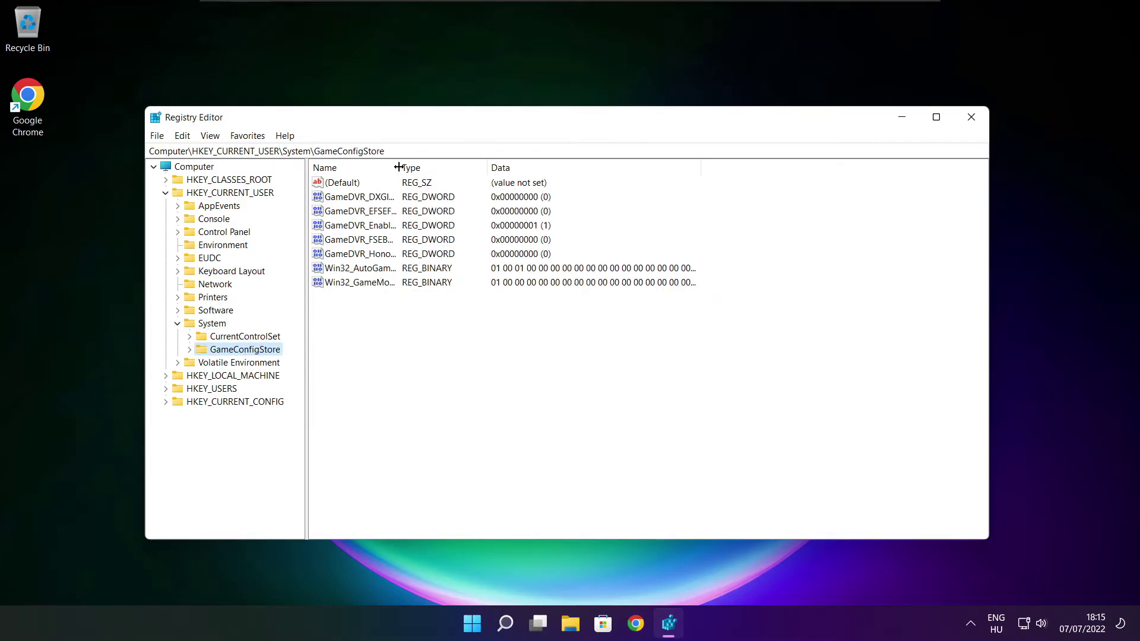
pyautogui.moveTo(398, 167); pyautogui.dragTo(501, 164)
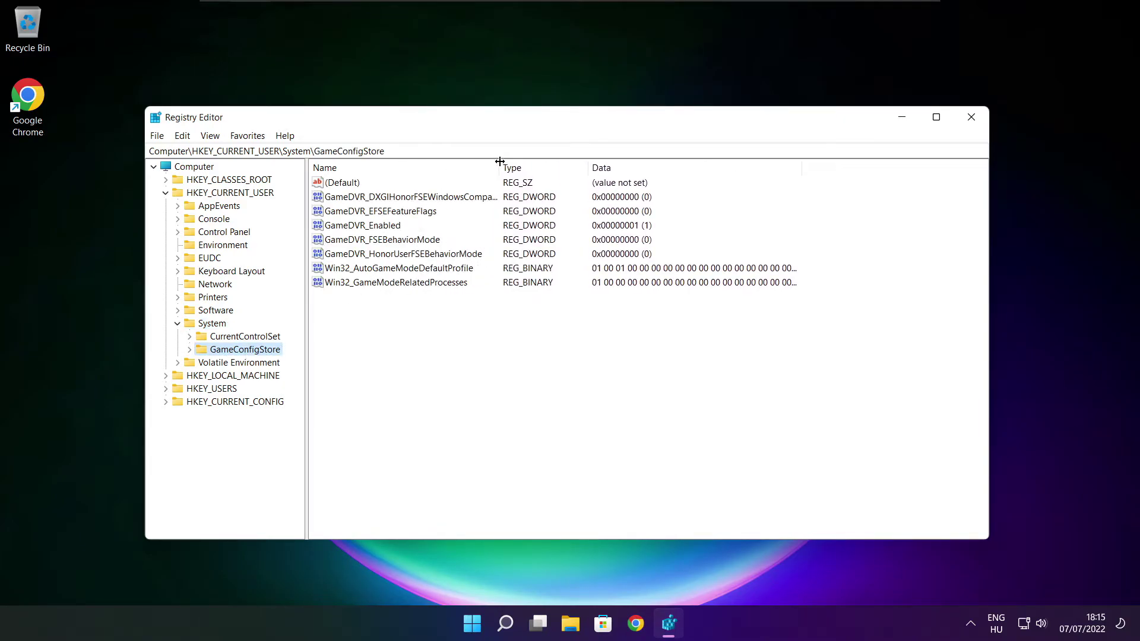
# - Set GameDVR_Enabled to 0 and collapse the HKEY_CURRENT_USER branch
pyautogui.click(357, 227)
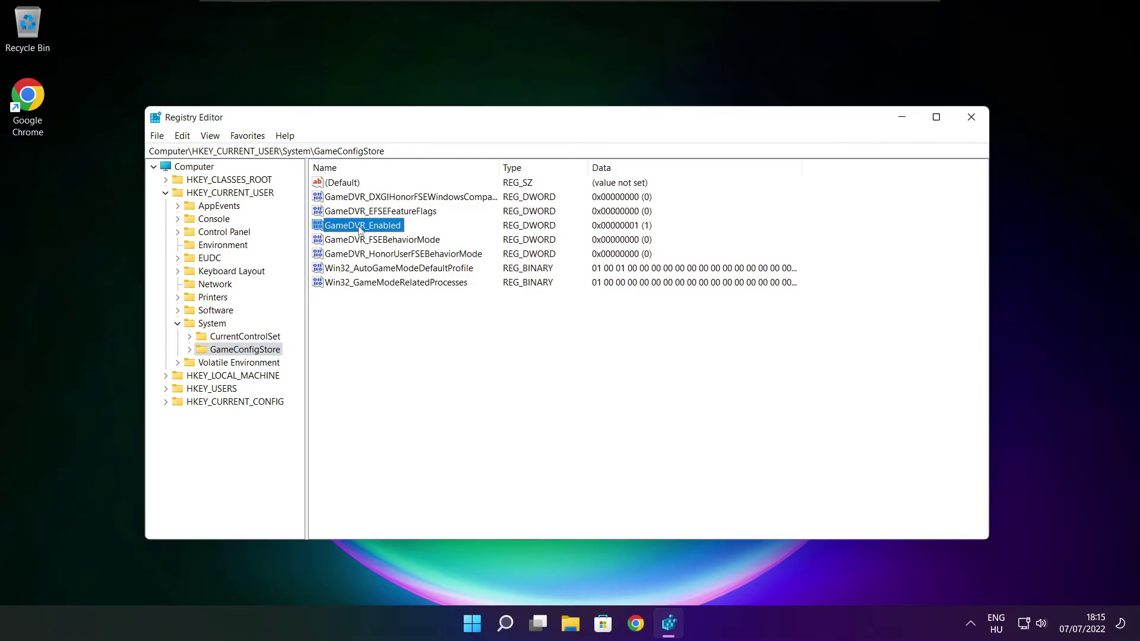
pyautogui.doubleClick(360, 230)
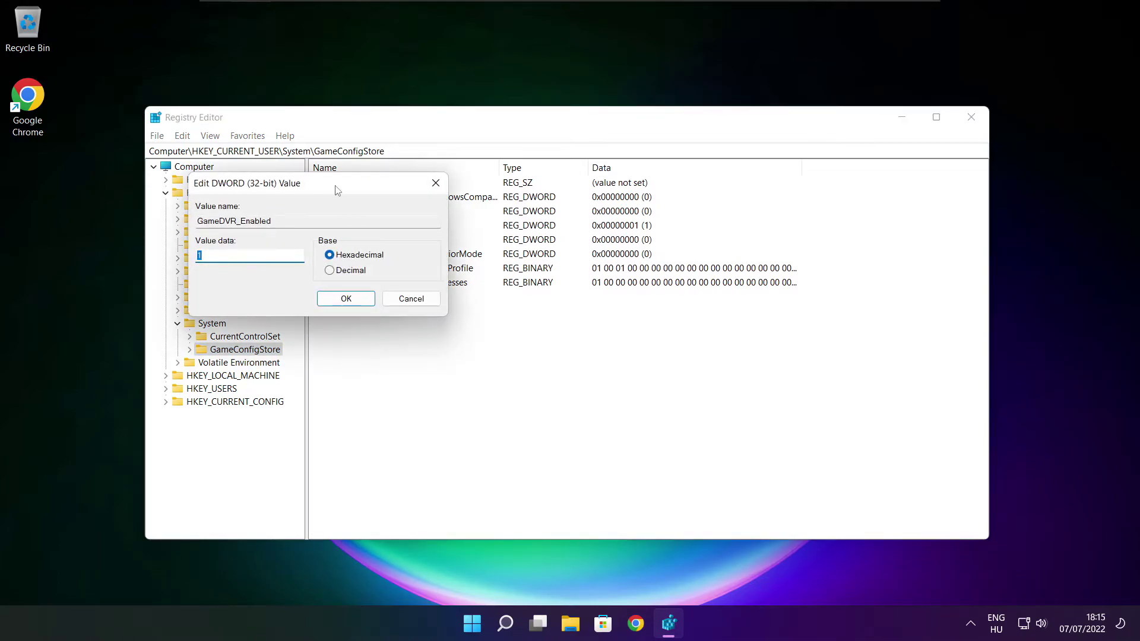
pyautogui.moveTo(337, 190); pyautogui.dragTo(600, 235)
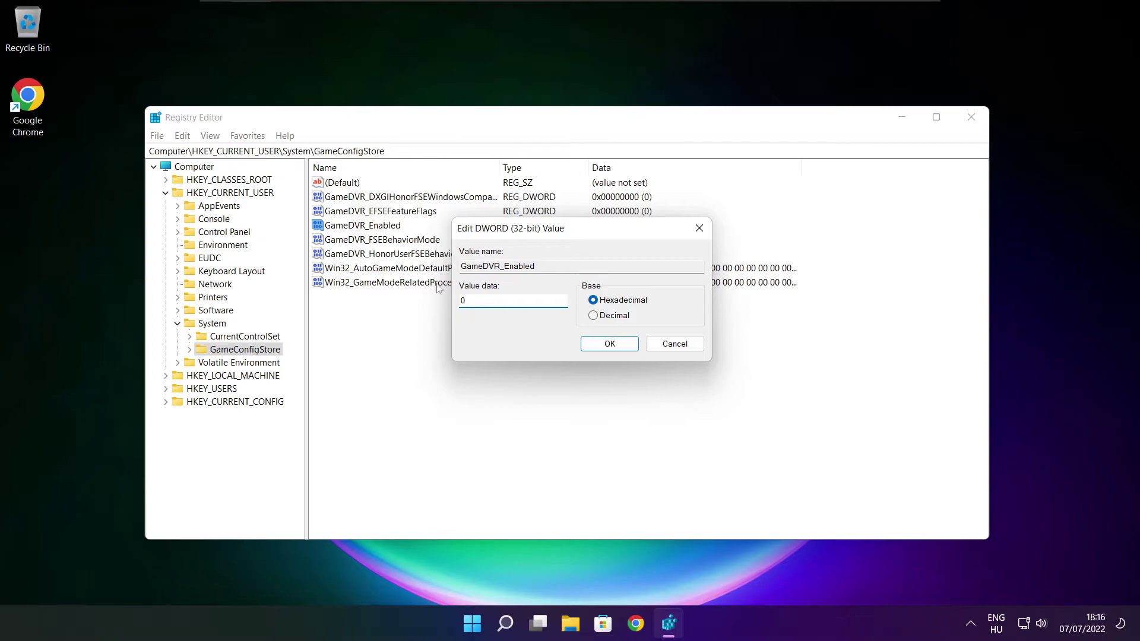
pyautogui.click(610, 344)
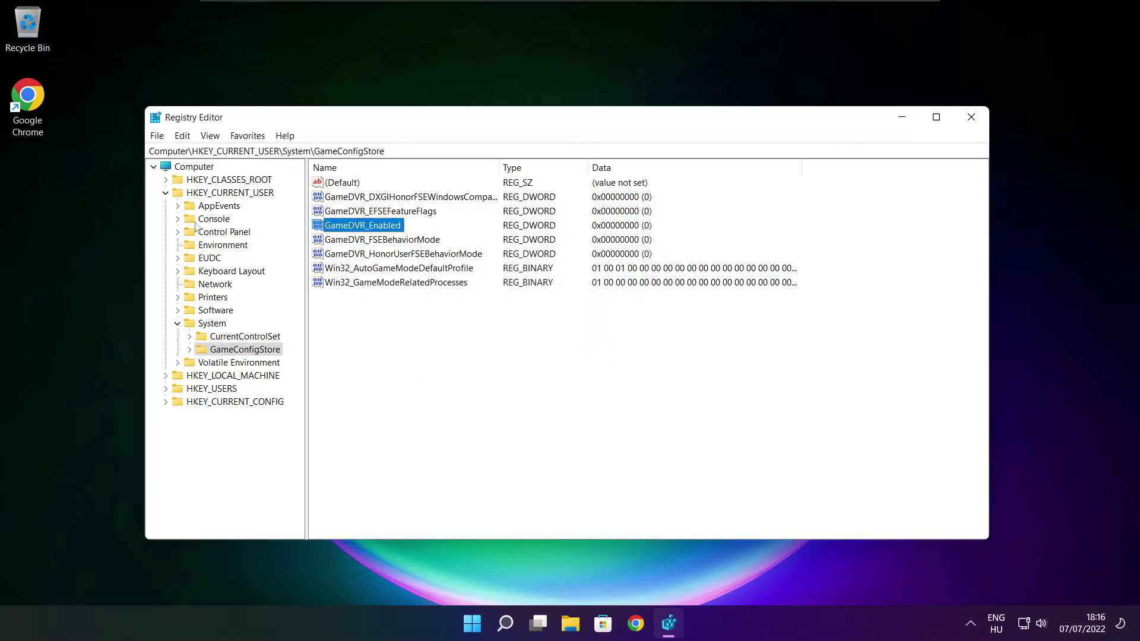
pyautogui.click(166, 193)
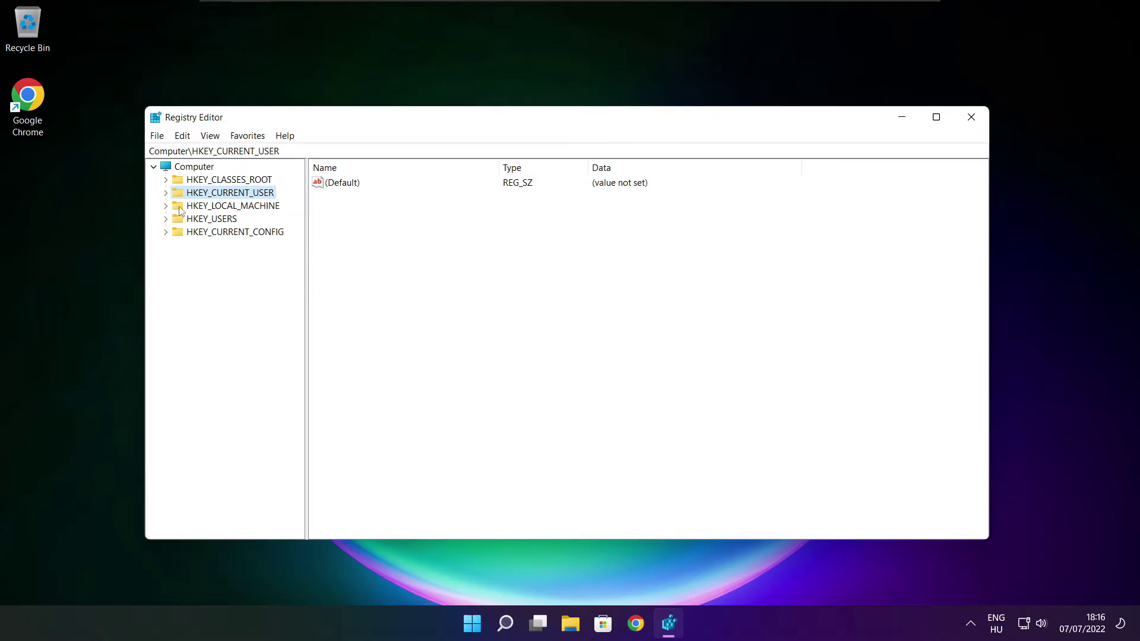
# - Expand HKEY_LOCAL_MACHINE > SOFTWARE > Microsoft in the Registry Editor tree
pyautogui.click(180, 206)
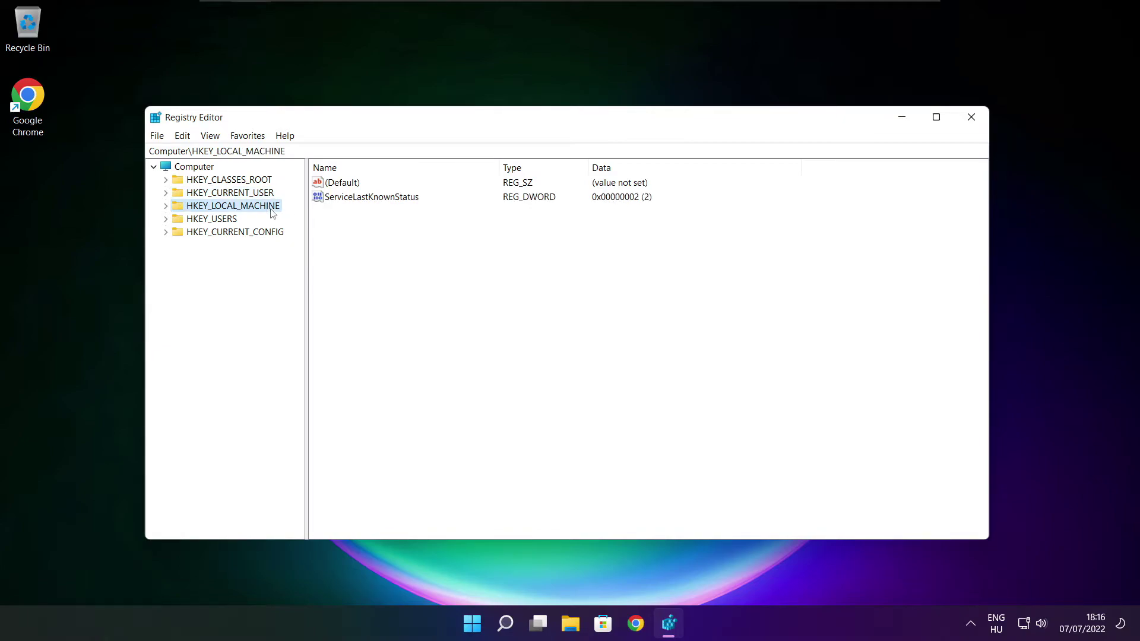
pyautogui.click(167, 207)
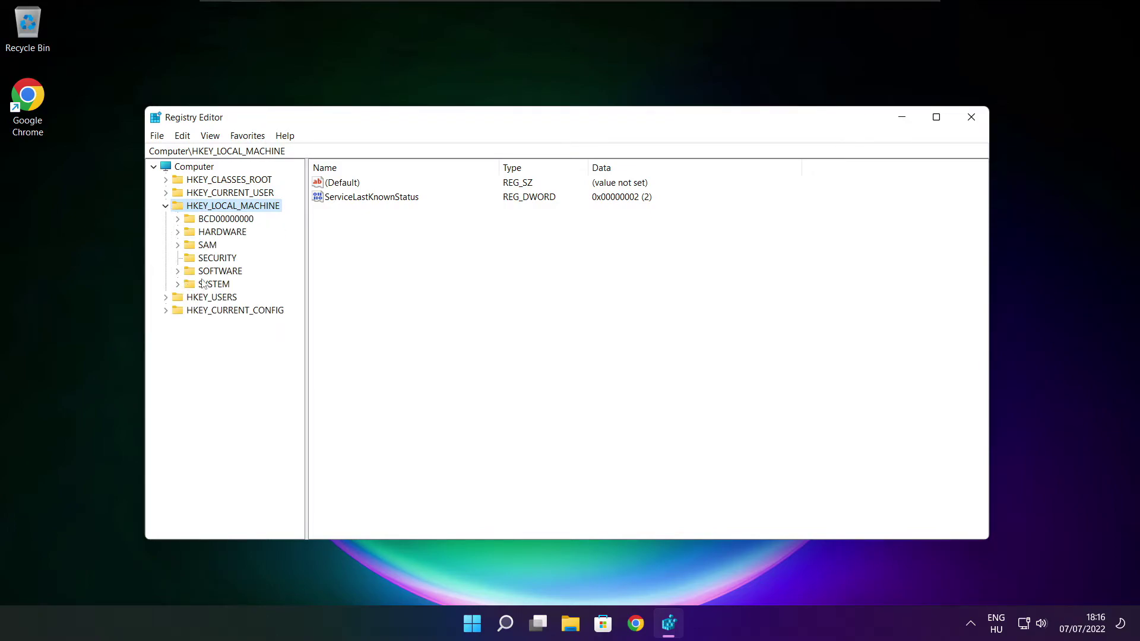
pyautogui.click(202, 273)
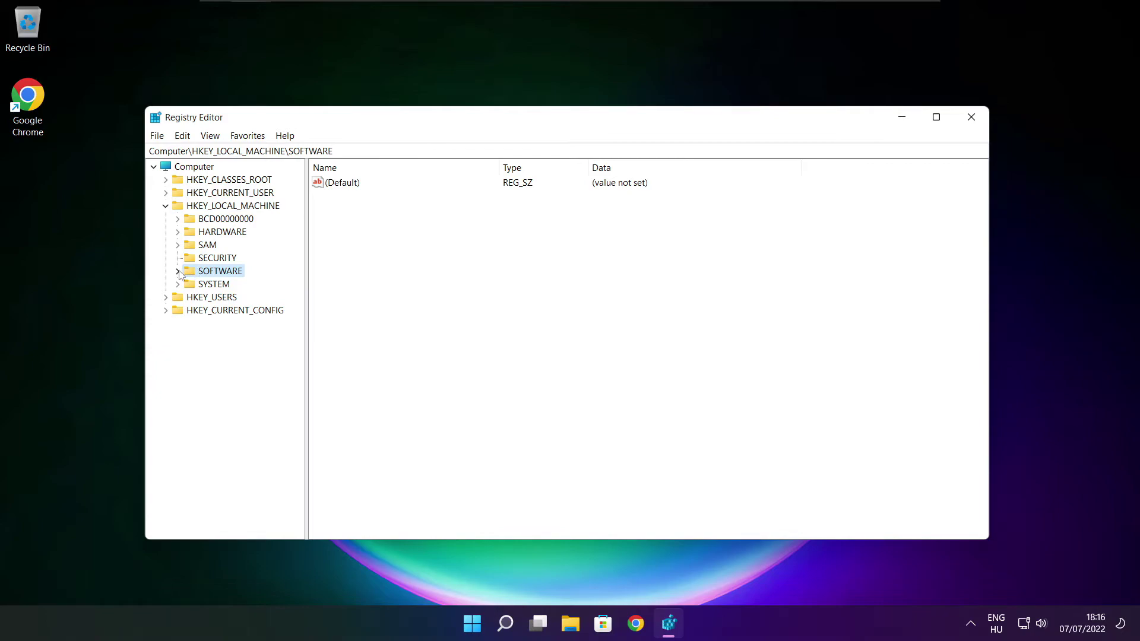
pyautogui.click(177, 272)
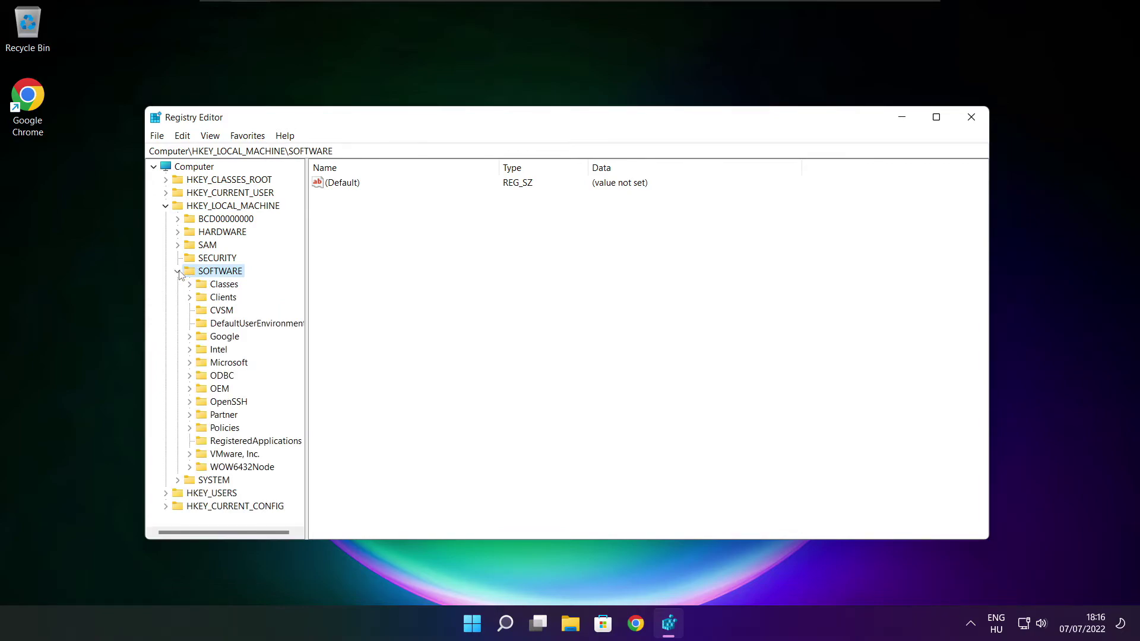
pyautogui.click(213, 364)
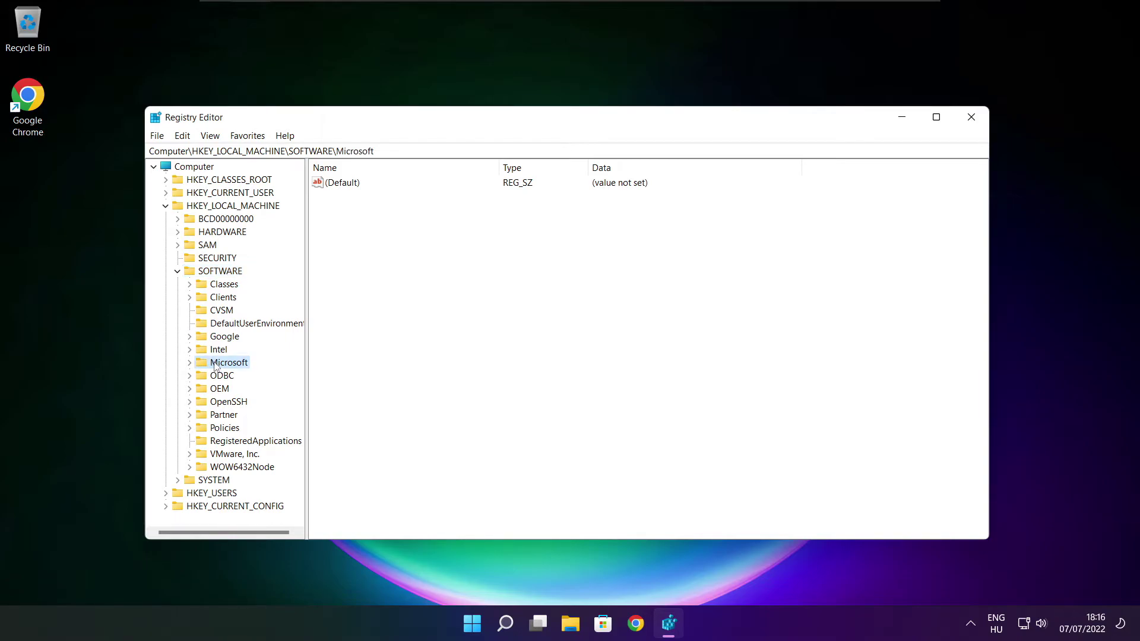
pyautogui.click(189, 363)
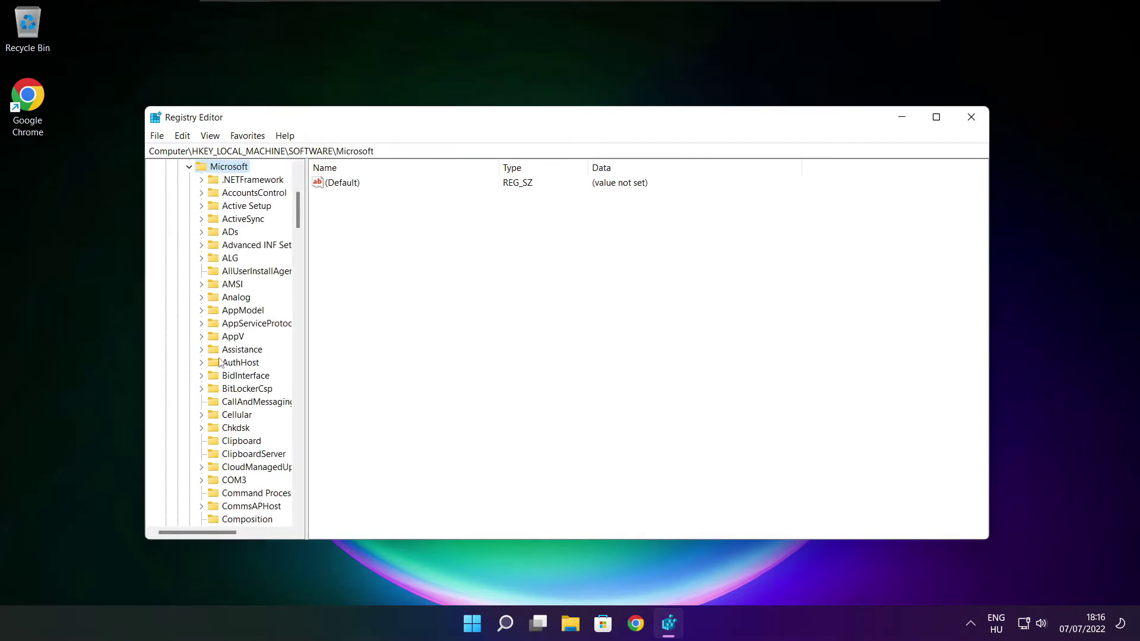
# - Expand Microsoft's PolicyManager key and its default subkey
pyautogui.scroll(-18, 226, 359)
pyautogui.scroll(-20, 233, 355)
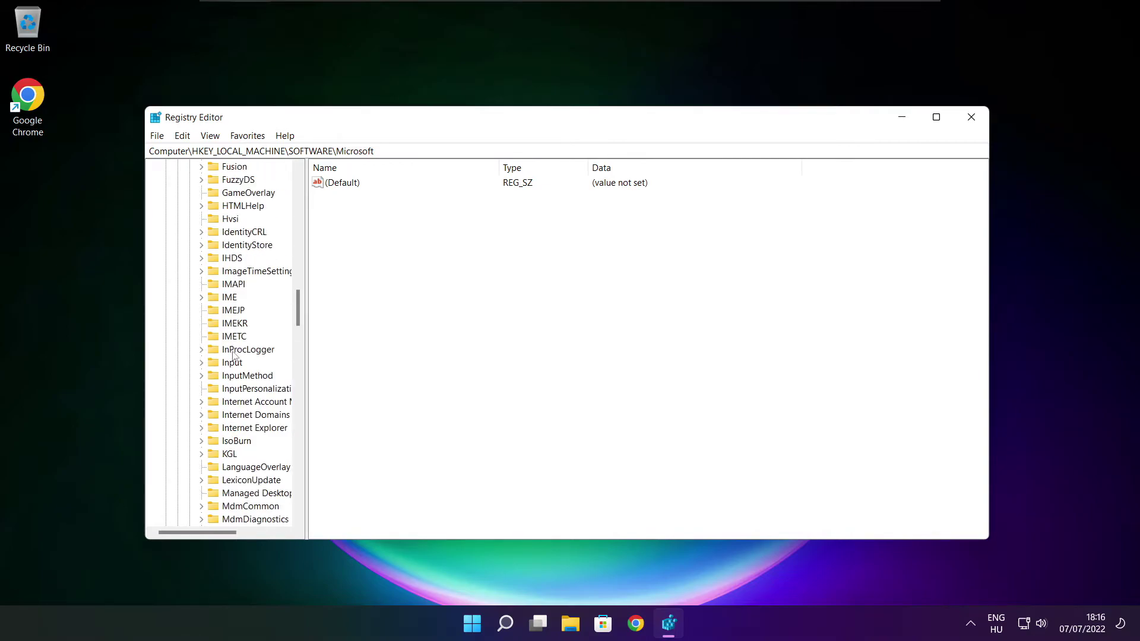
pyautogui.scroll(-5, 234, 355)
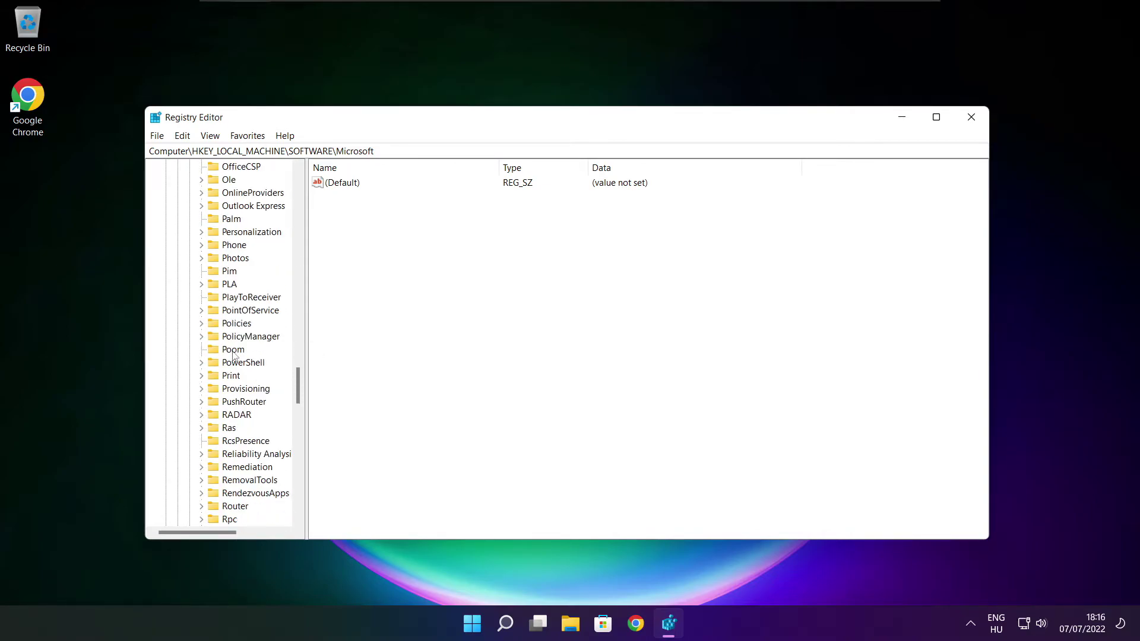
pyautogui.scroll(-1, 233, 355)
pyautogui.scroll(1, 234, 355)
pyautogui.click(219, 340)
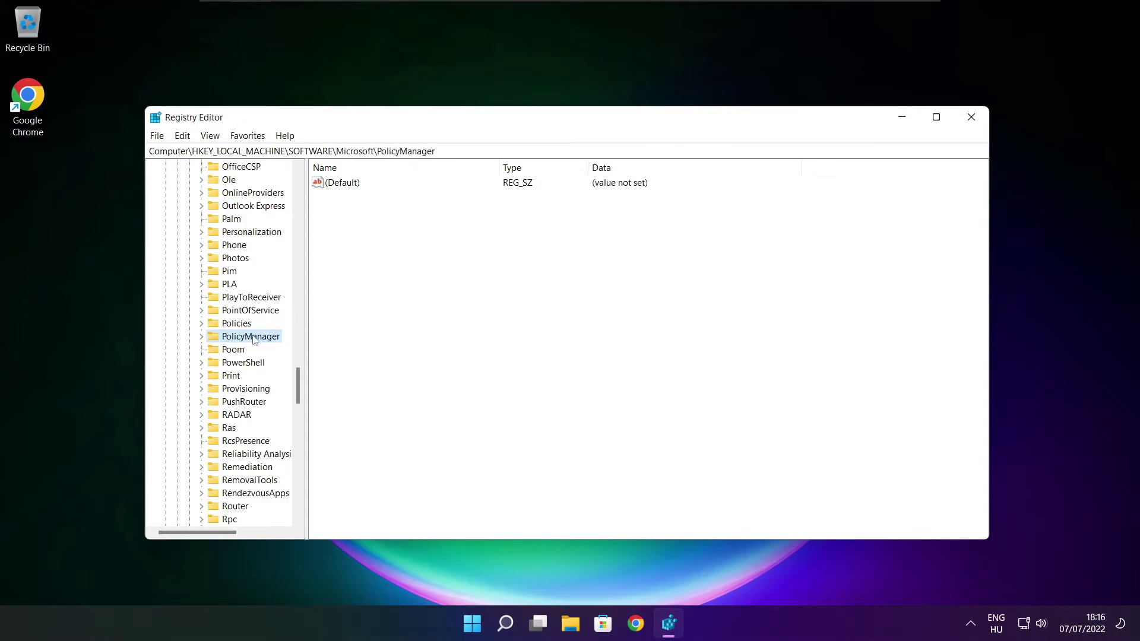
pyautogui.click(201, 337)
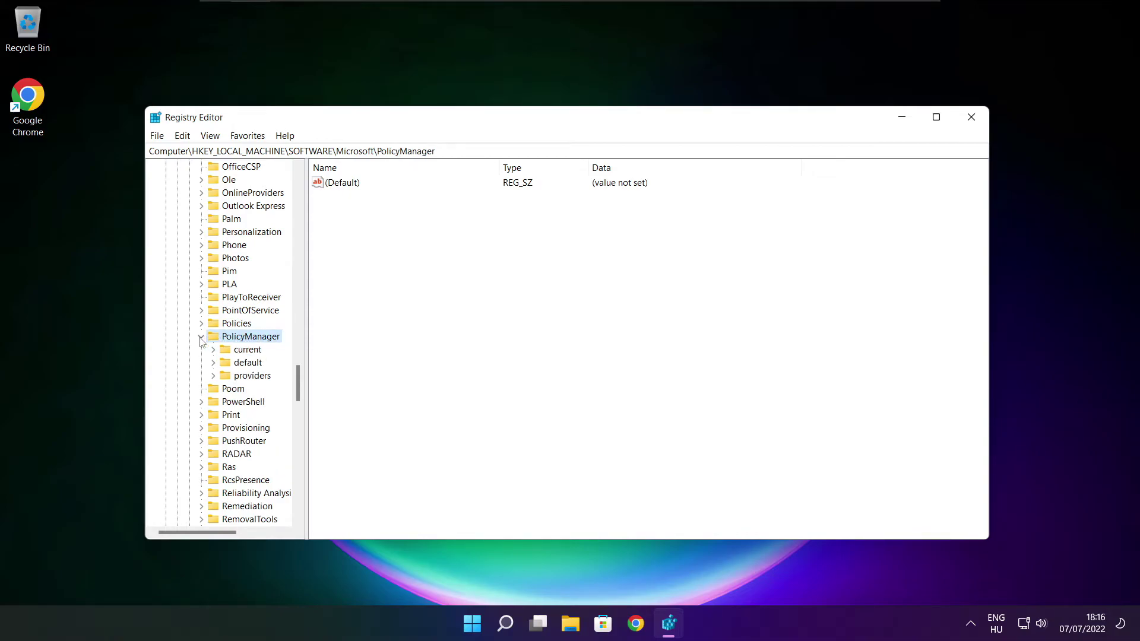
pyautogui.click(248, 368)
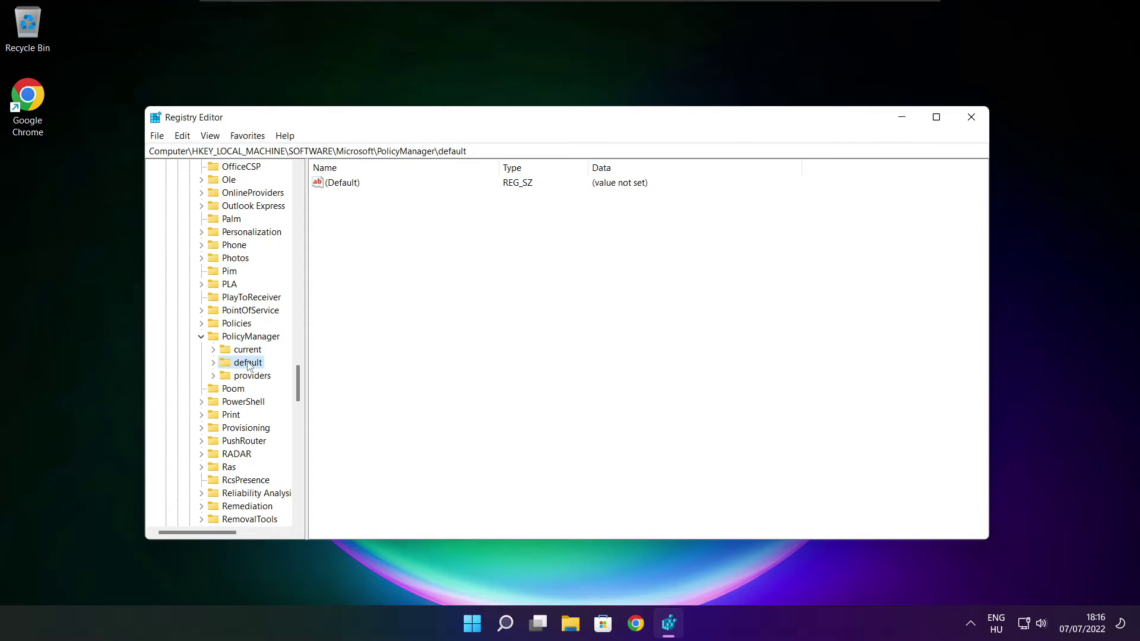
pyautogui.click(214, 364)
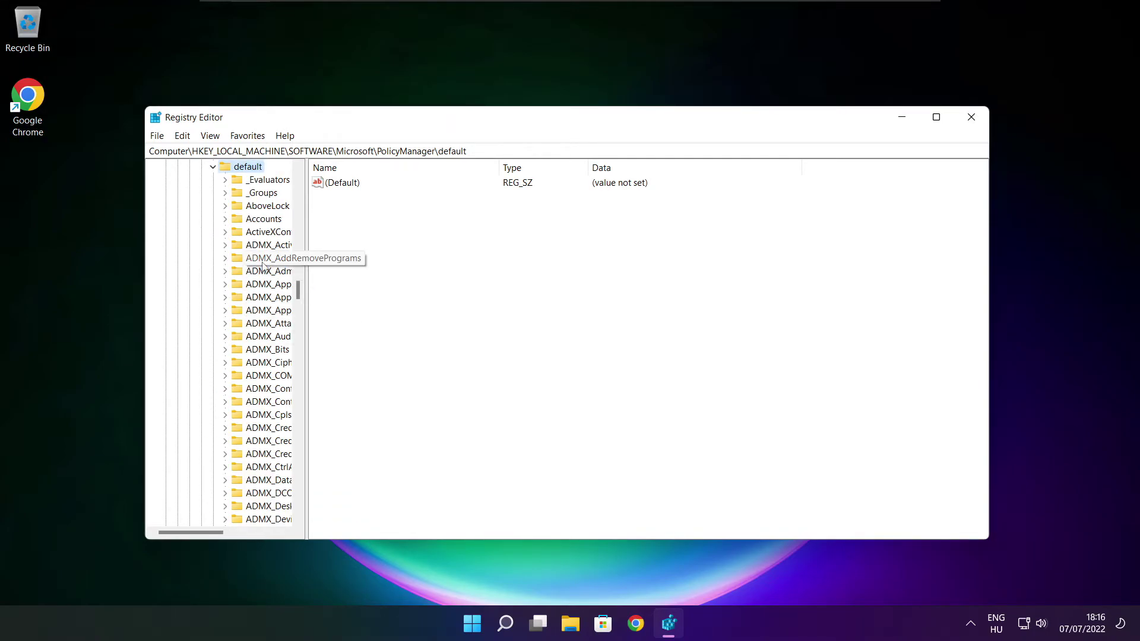
# - Widen the tree pane and open ApplicationManagement > AllowGameDVR to list its values
pyautogui.scroll(-20, 264, 265)
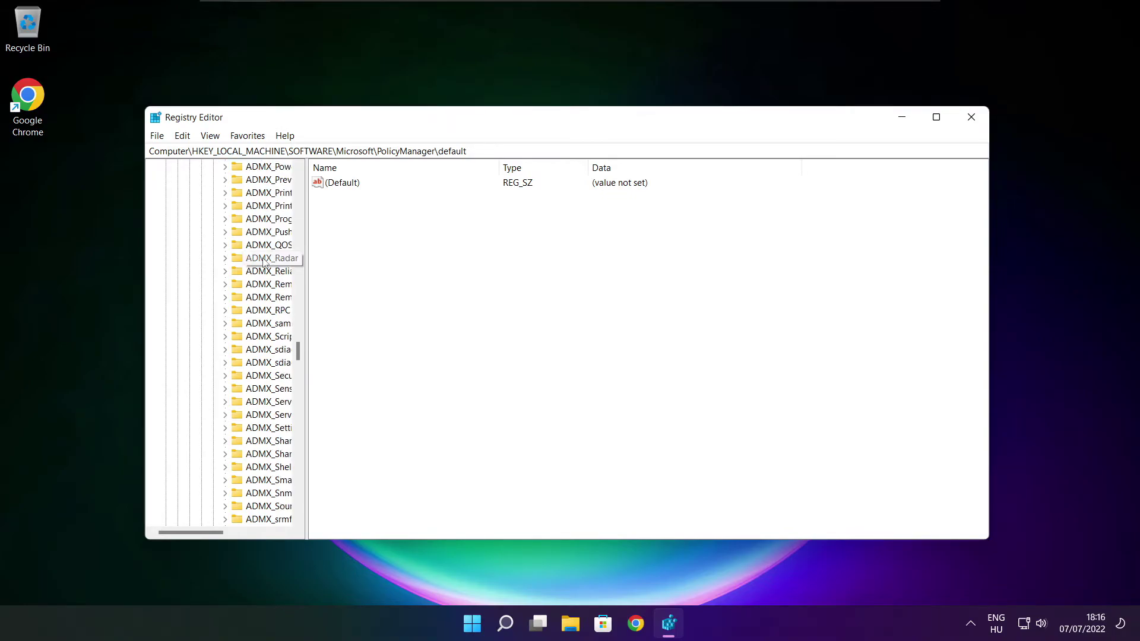
pyautogui.scroll(-10, 263, 261)
pyautogui.moveTo(305, 258); pyautogui.dragTo(376, 260)
pyautogui.scroll(1, 268, 250)
pyautogui.click(236, 245)
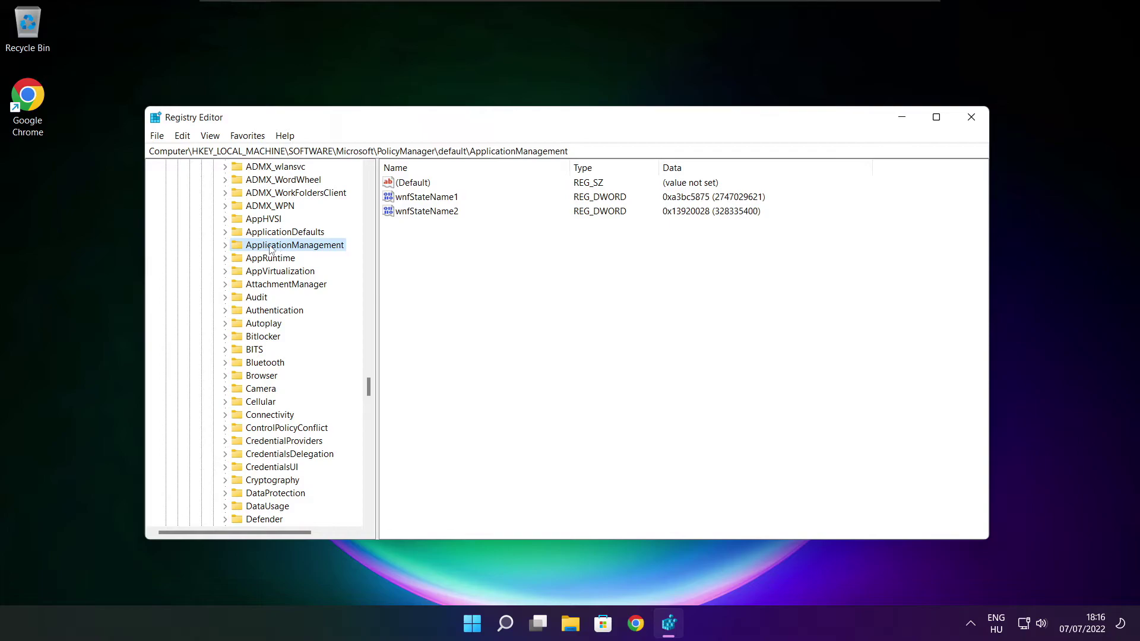
pyautogui.click(225, 245)
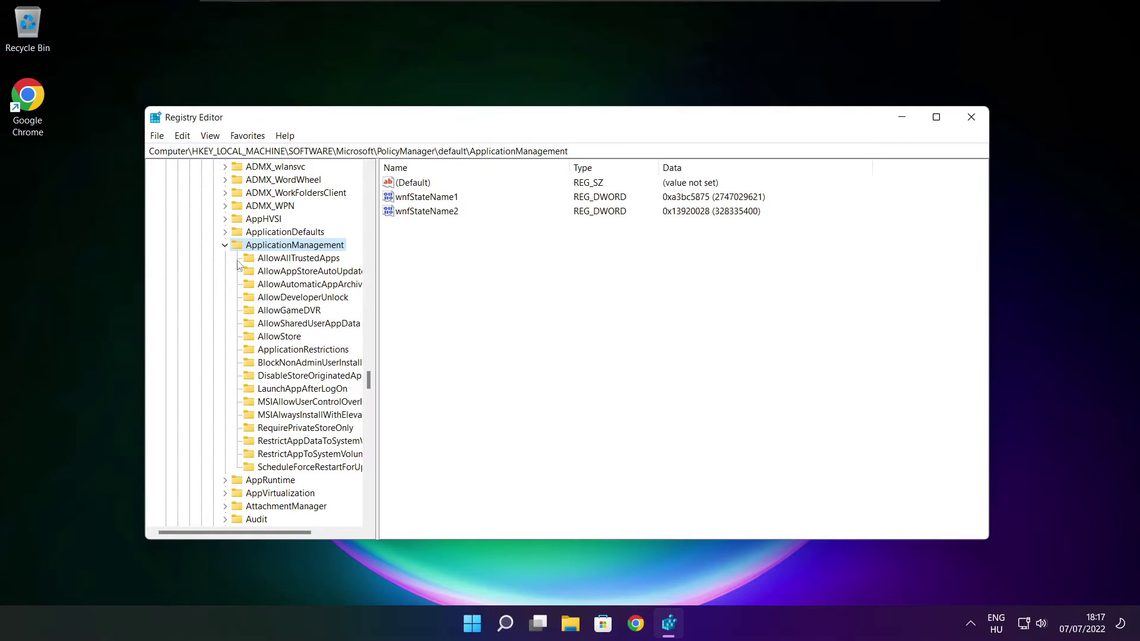
pyautogui.moveTo(377, 300); pyautogui.dragTo(390, 300)
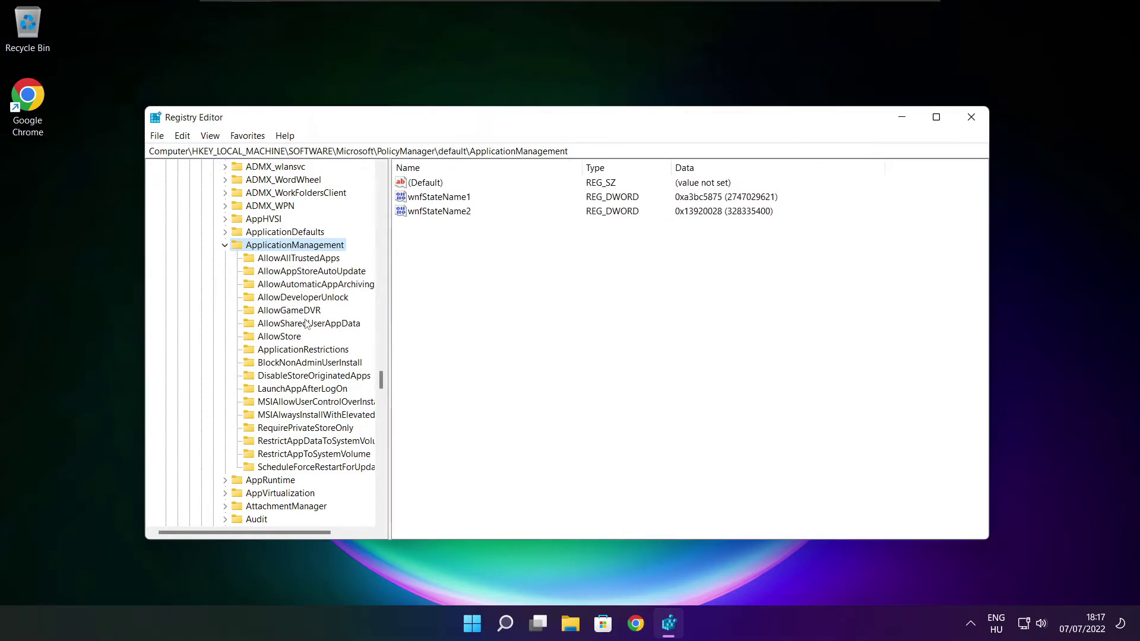
pyautogui.click(289, 313)
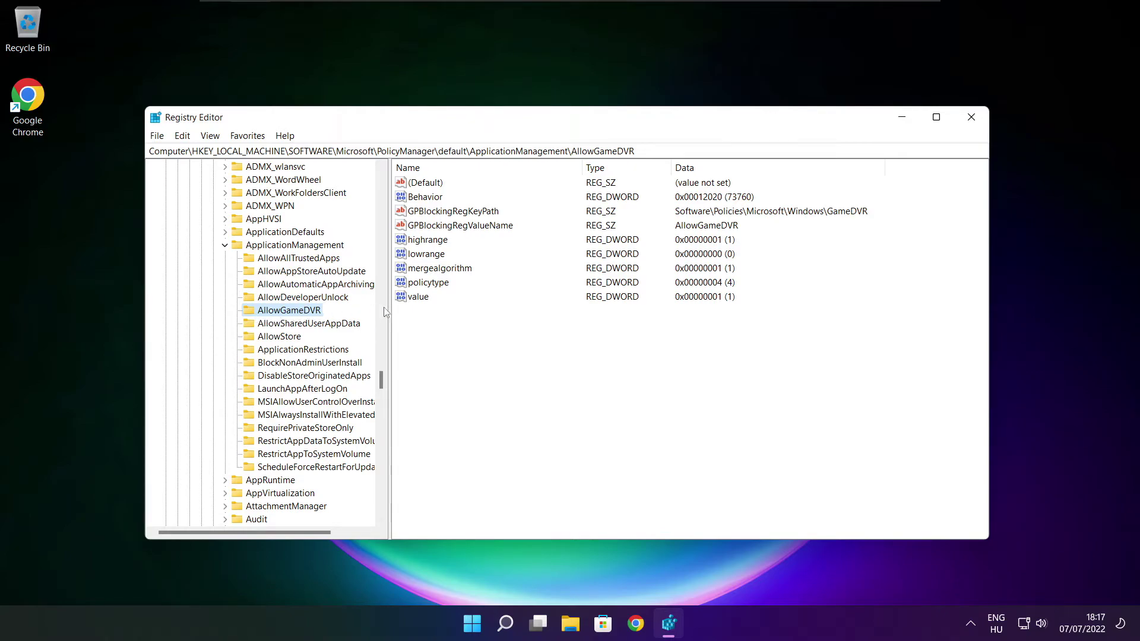
# - Change the AllowGameDVR 'value' DWORD data from 1 to 0
pyautogui.click(419, 298)
pyautogui.doubleClick(424, 299)
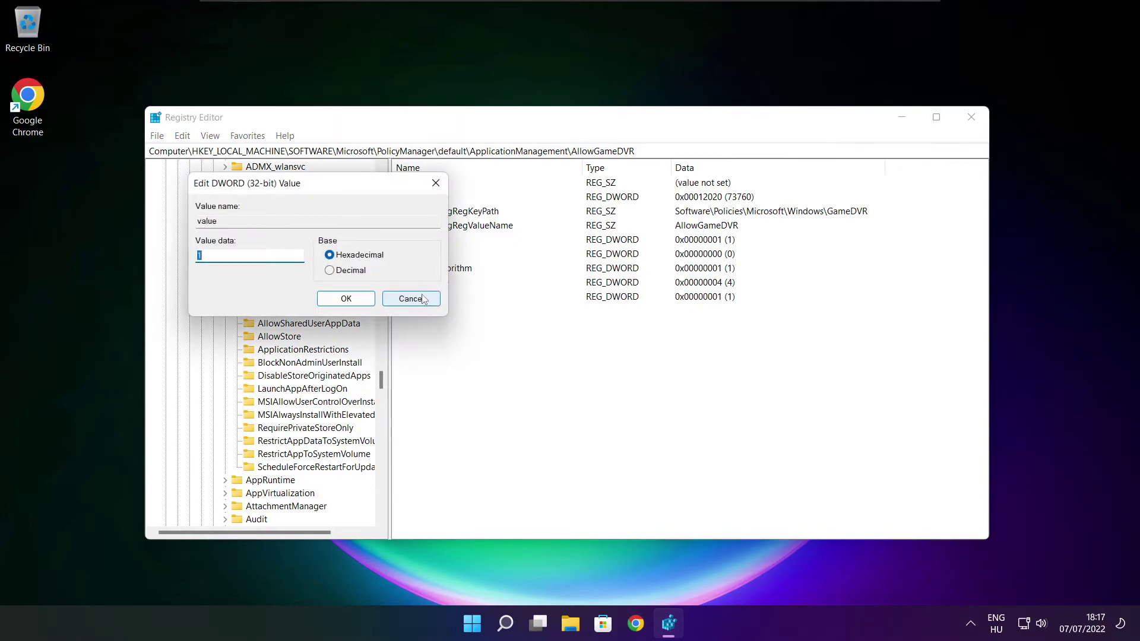
pyautogui.moveTo(319, 190); pyautogui.dragTo(577, 237)
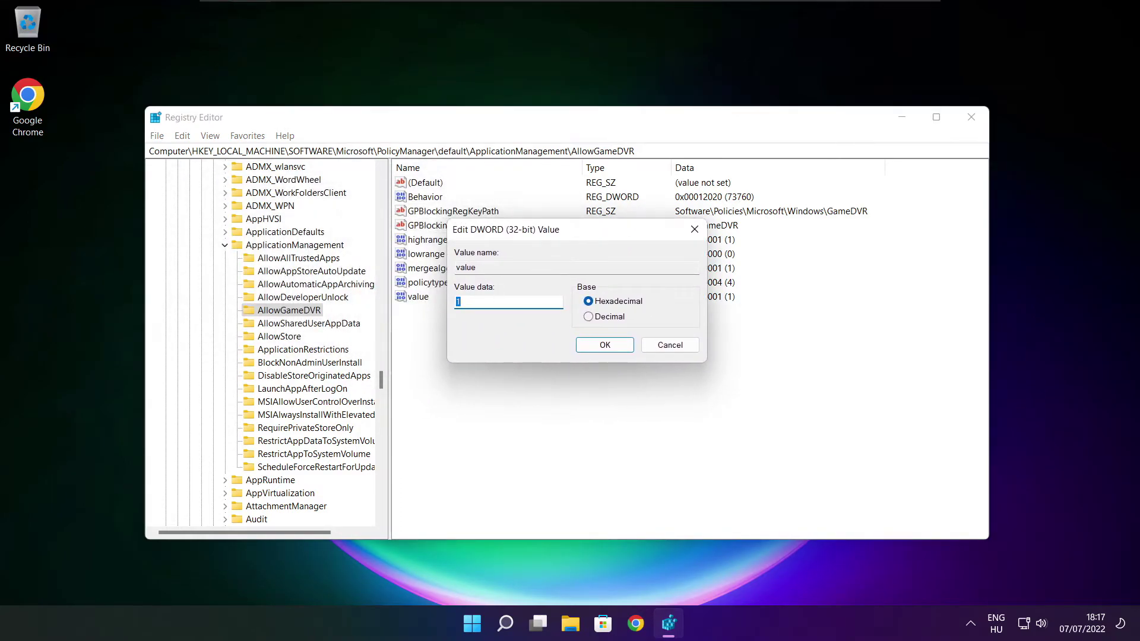
pyautogui.write('1')
pyautogui.press('BackSpace')
pyautogui.write('0')
pyautogui.click(605, 345)
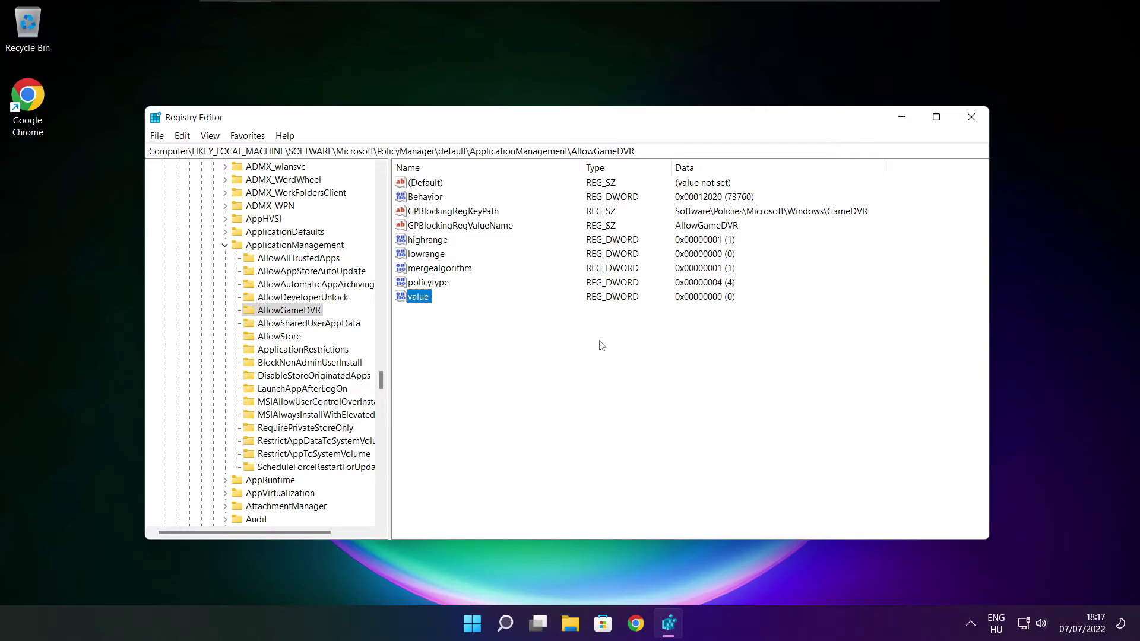
# - Close Registry Editor and bring Chrome's DirectX download page back up
pyautogui.click(974, 121)
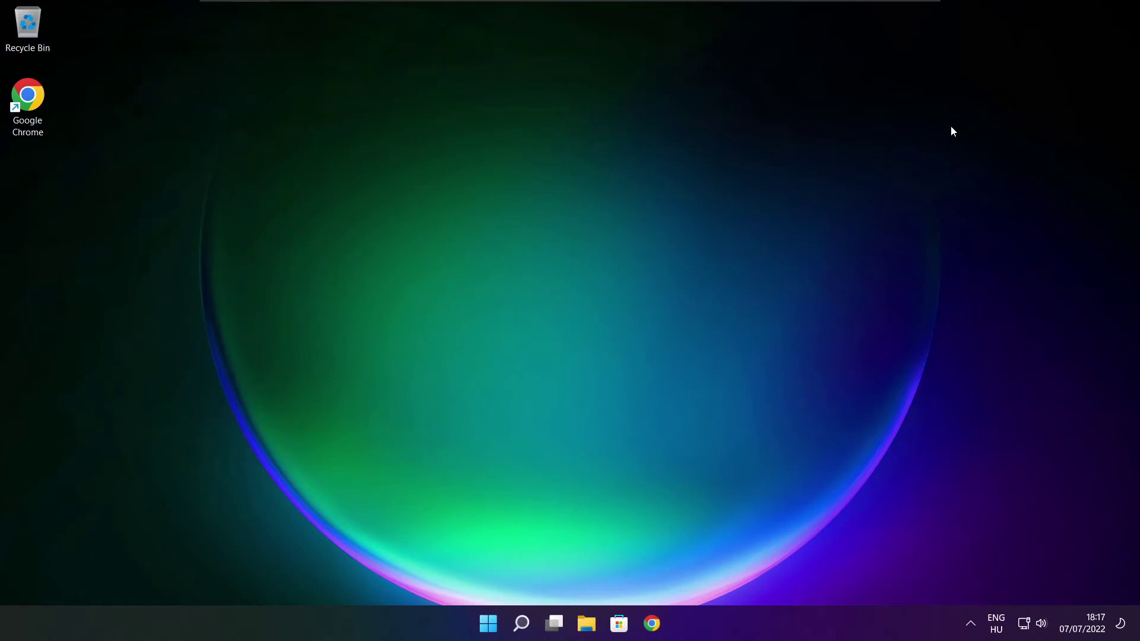
pyautogui.click(655, 627)
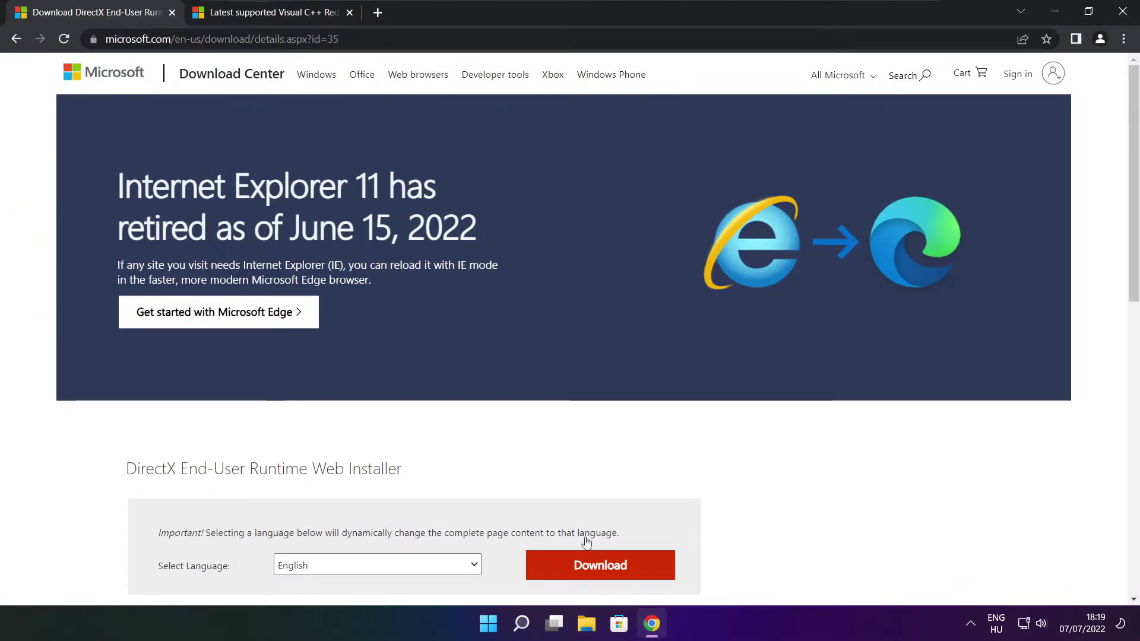
pyautogui.click(341, 39)
pyautogui.moveTo(342, 39)
pyautogui.mouseDown()
pyautogui.moveTo(105, 38)
pyautogui.moveTo(341, 39)
pyautogui.mouseUp()
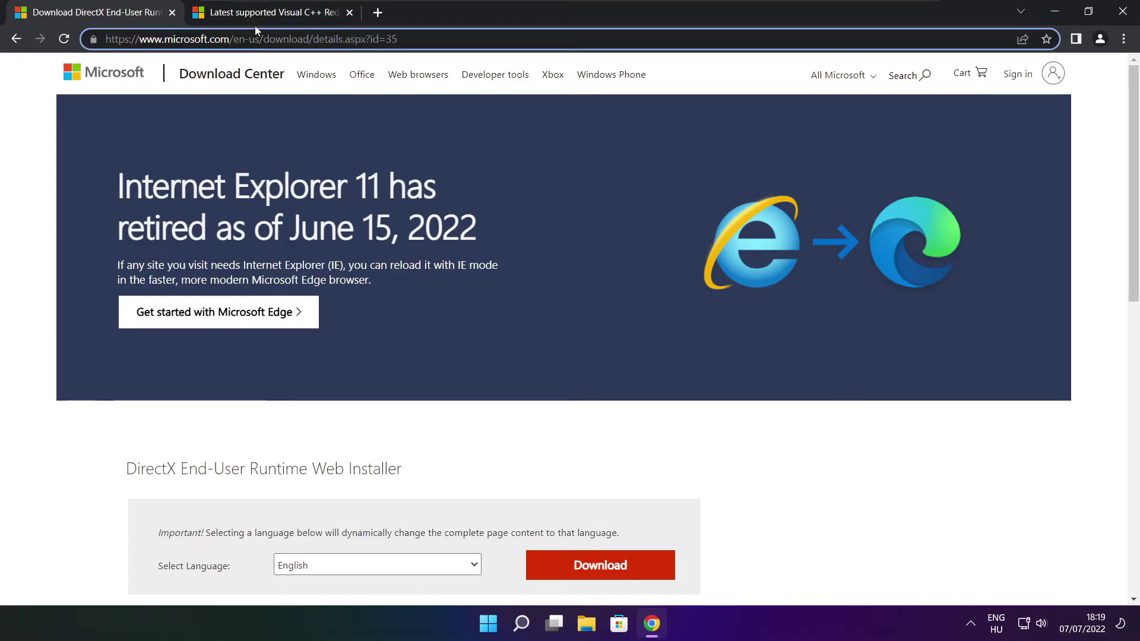
pyautogui.click(409, 430)
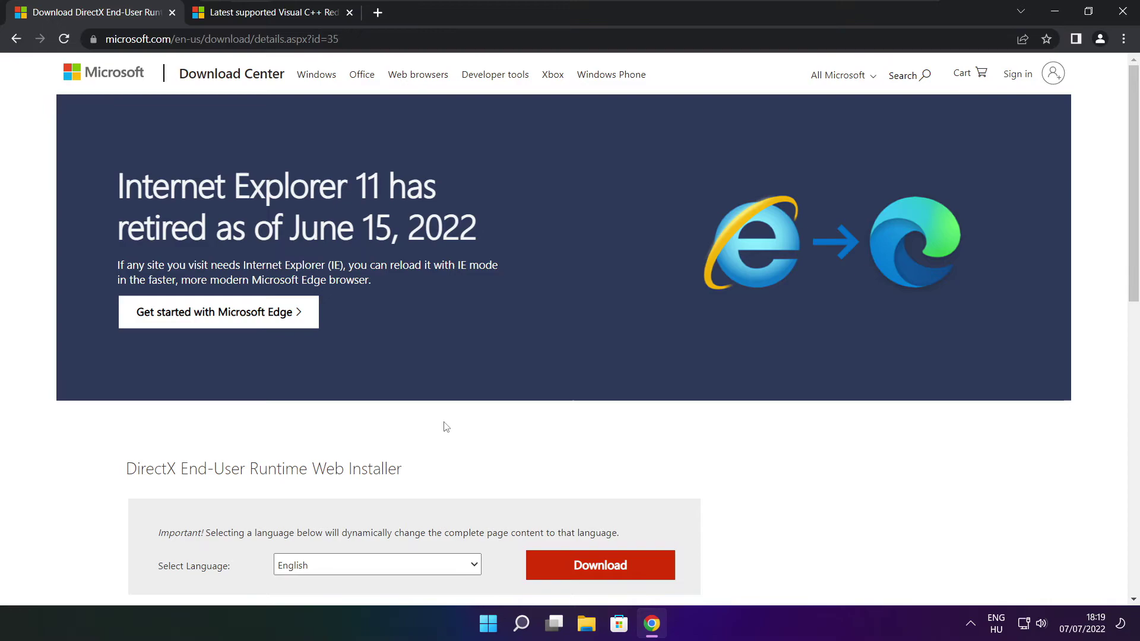
# - Download the DirectX End-User Runtime Web Installer, dxwebsetup.exe
pyautogui.scroll(-3, 422, 250)
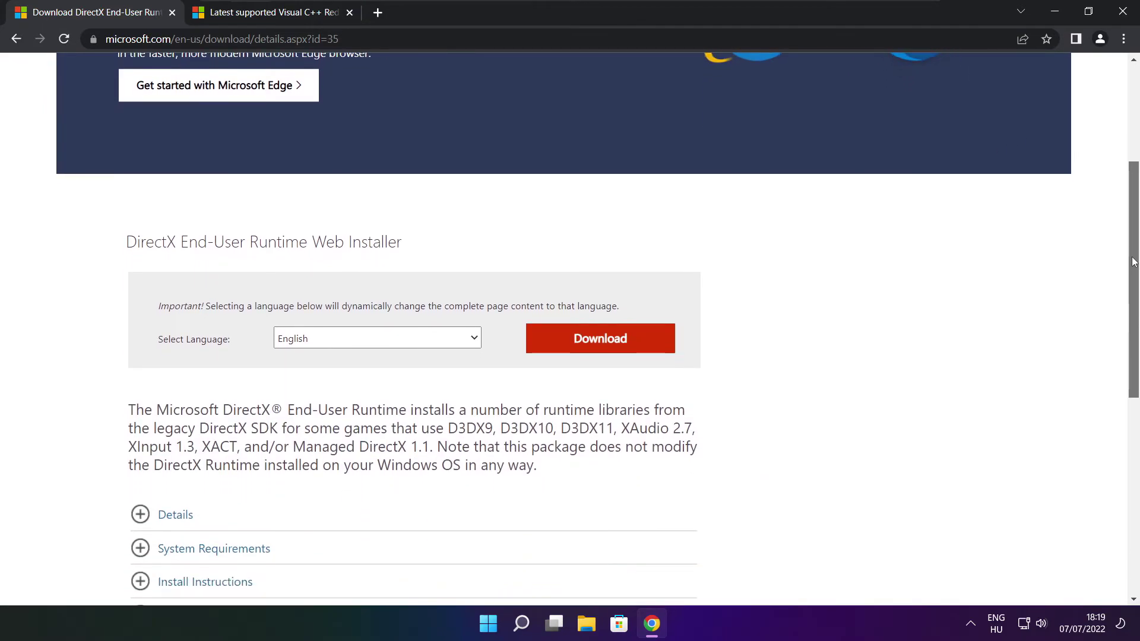
pyautogui.moveTo(422, 250); pyautogui.dragTo(486, 253)
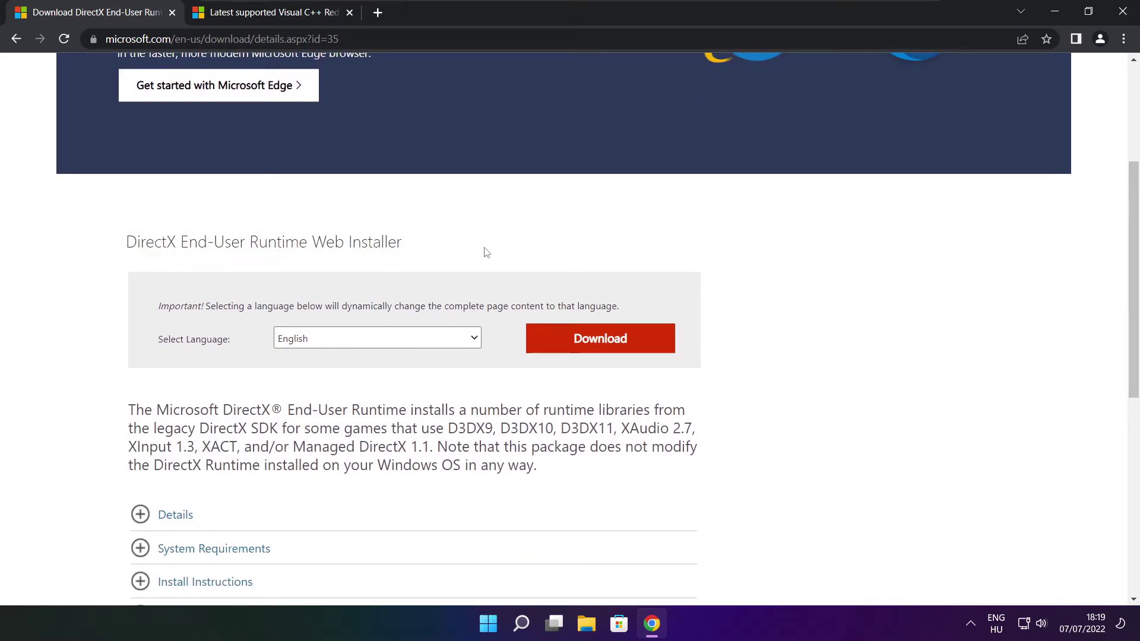
pyautogui.click(604, 341)
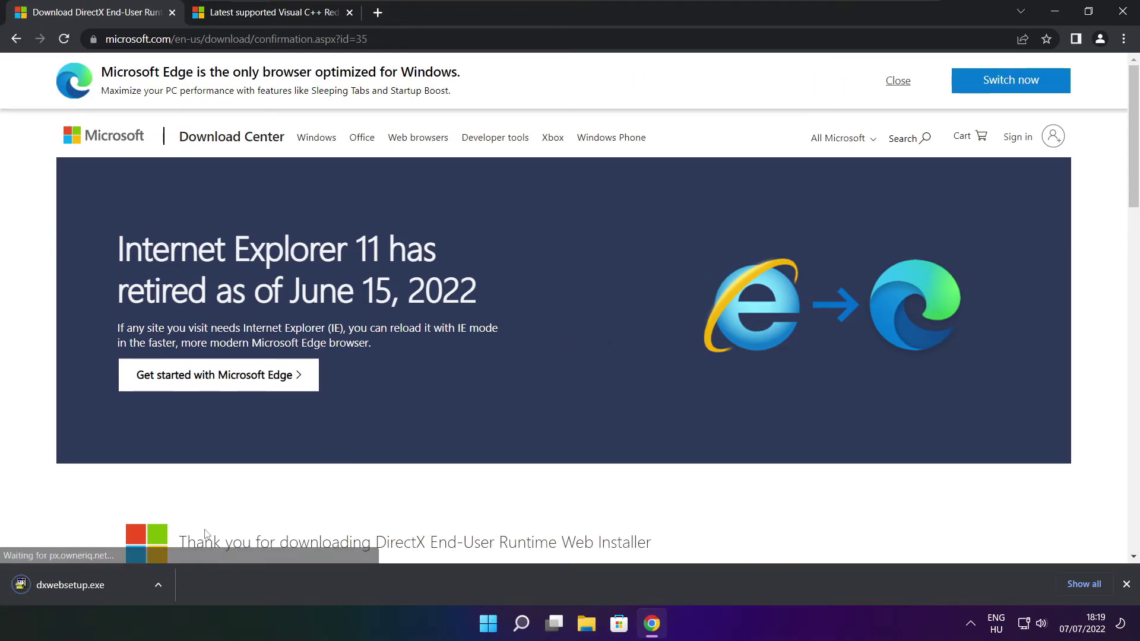
# - Run dxwebsetup.exe, accept the licence, decline the Bing Bar, and install the DirectX components
pyautogui.click(107, 585)
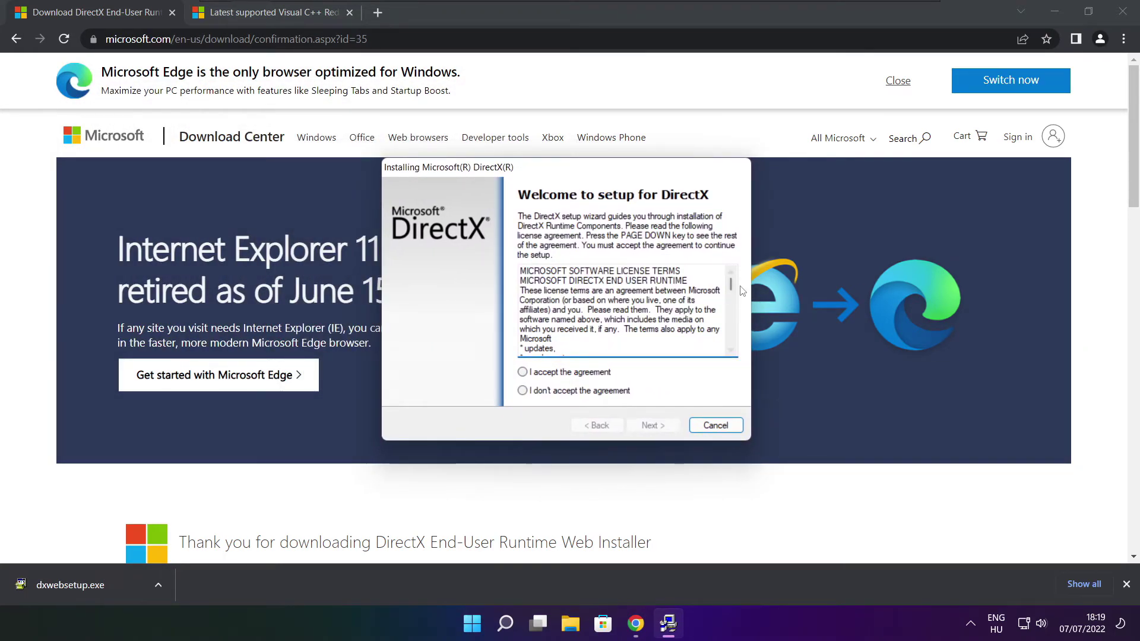
pyautogui.press('pagedown')
pyautogui.press('pagedown')
pyautogui.press('pagedown')
pyautogui.press('pagedown')
pyautogui.press('pagedown')
pyautogui.press('pagedown')
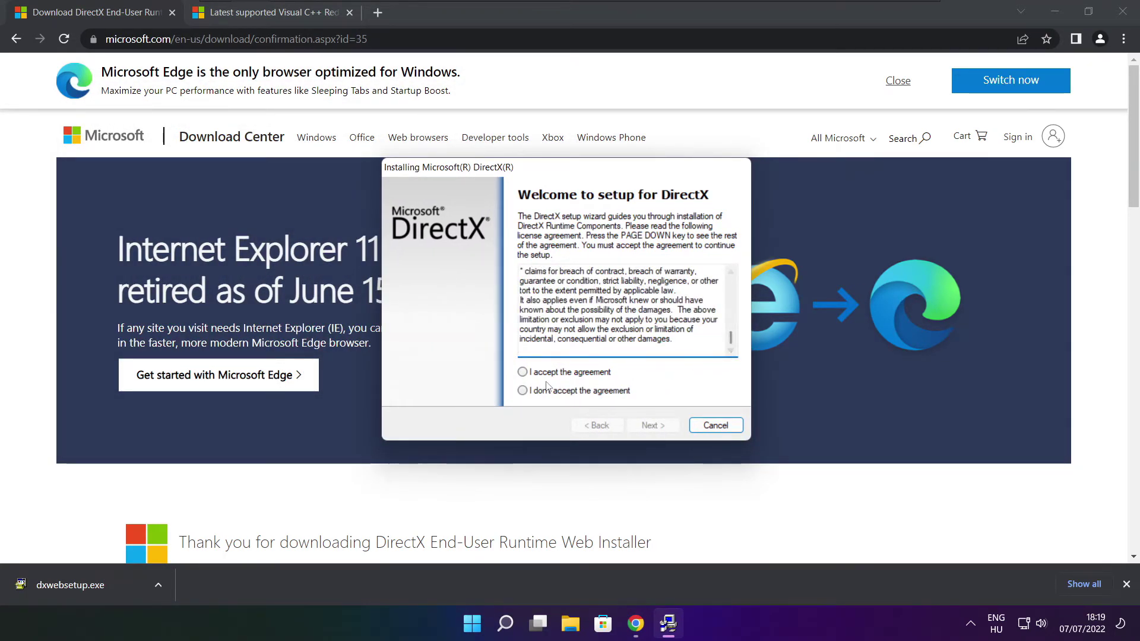
pyautogui.click(538, 374)
pyautogui.click(656, 426)
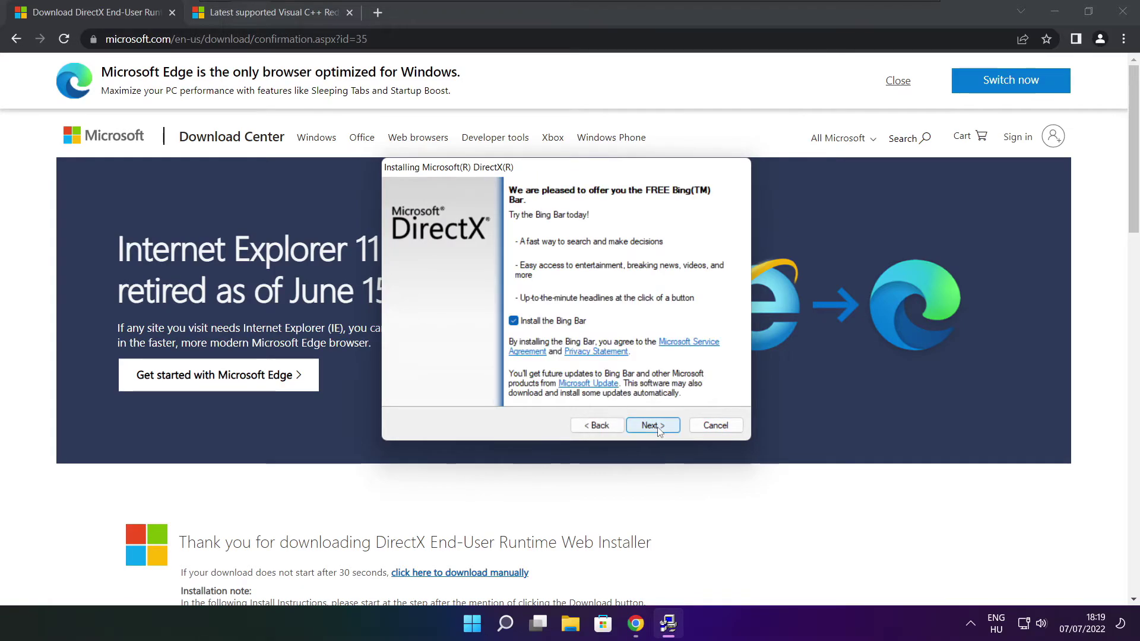
pyautogui.click(514, 321)
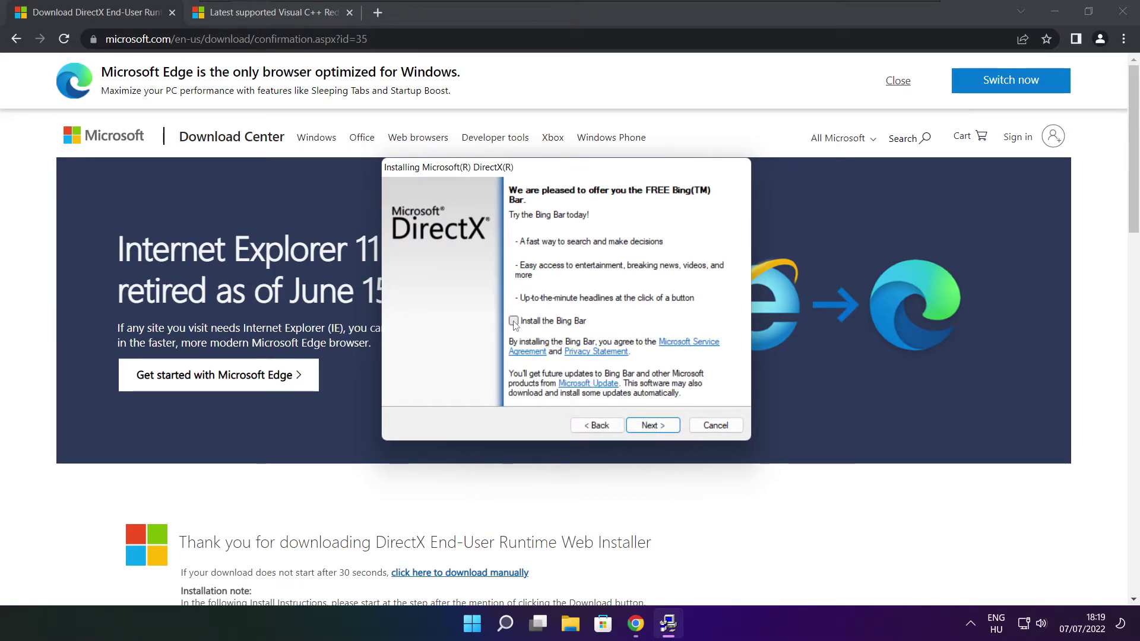
pyautogui.click(664, 425)
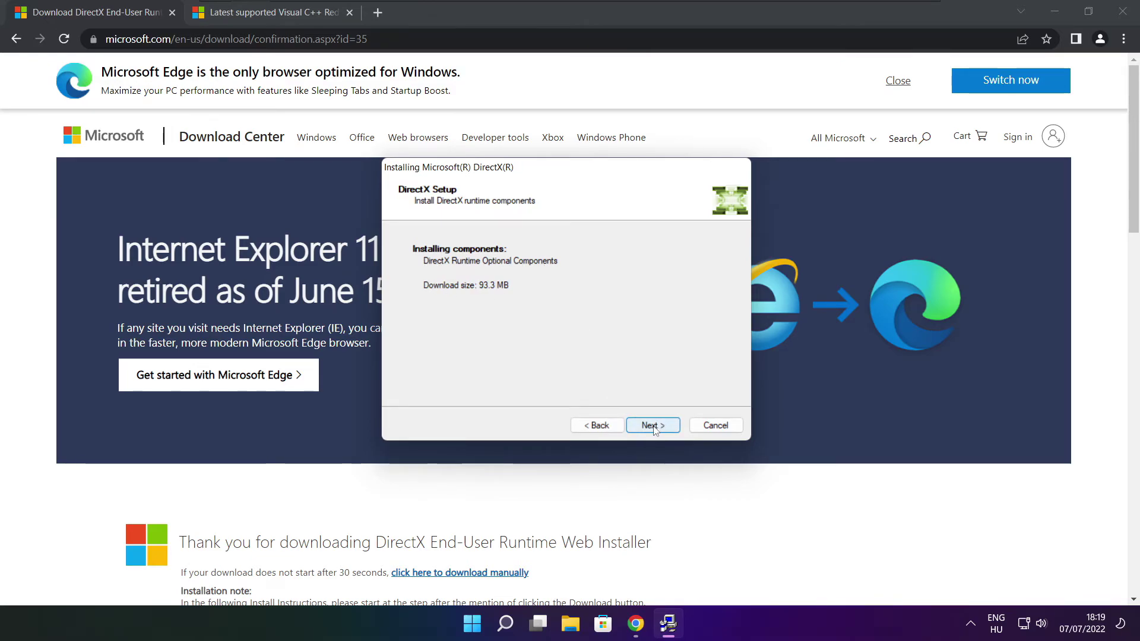
pyautogui.click(653, 426)
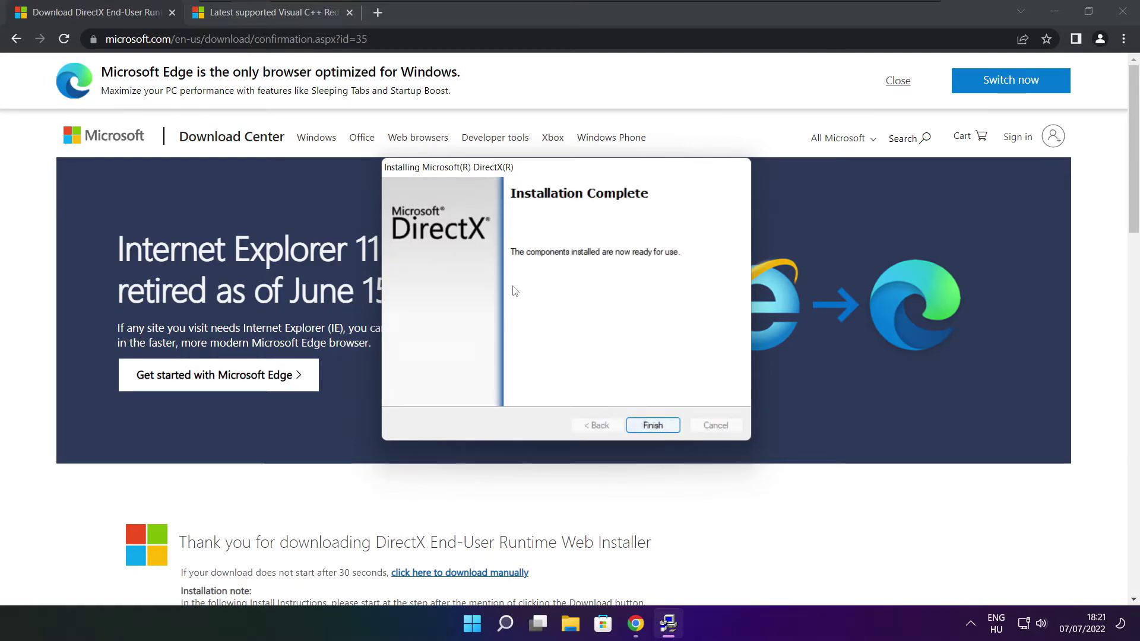
pyautogui.click(656, 426)
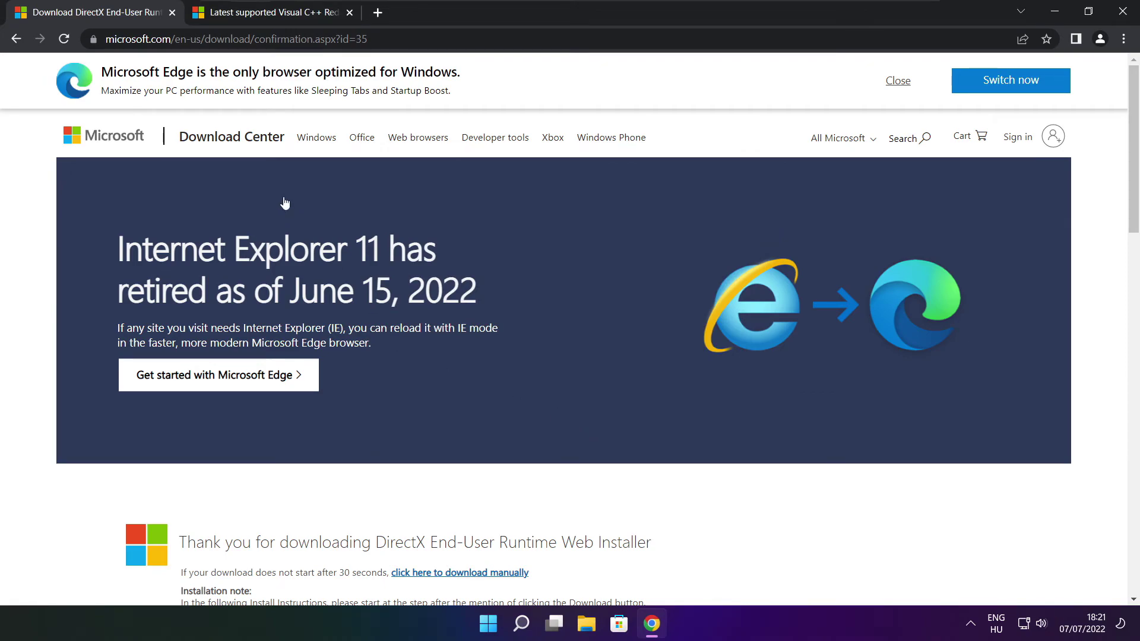
# - Close the DirectX tab and scroll to the Visual C++ Redistributable download table
pyautogui.click(172, 13)
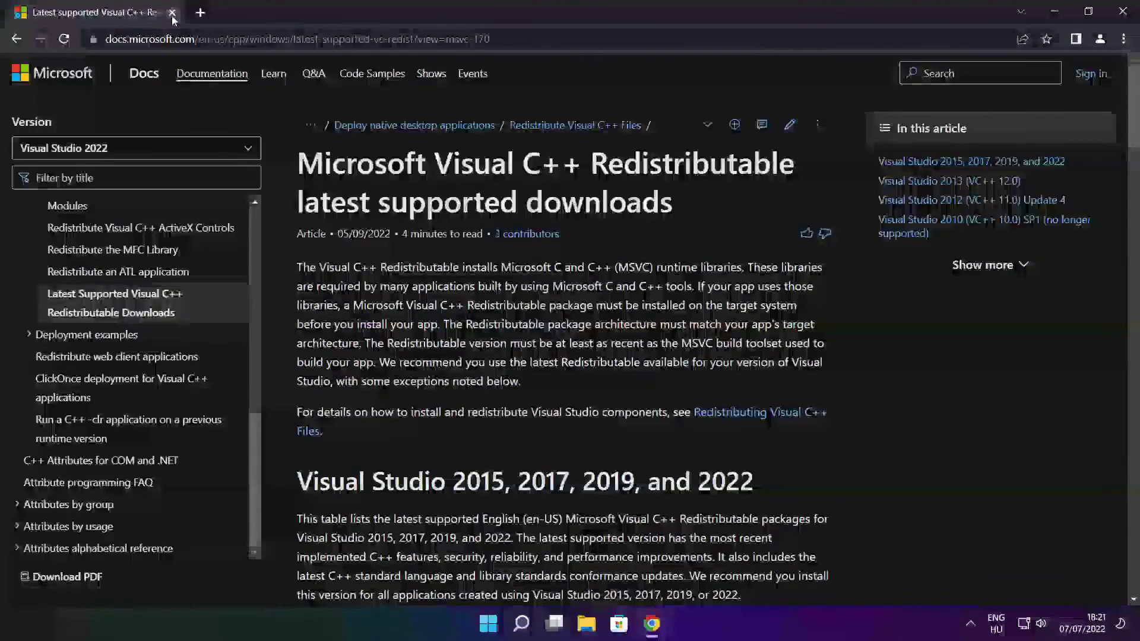
pyautogui.moveTo(490, 38)
pyautogui.mouseDown()
pyautogui.moveTo(105, 38)
pyautogui.moveTo(491, 39)
pyautogui.mouseUp()
pyautogui.click(566, 73)
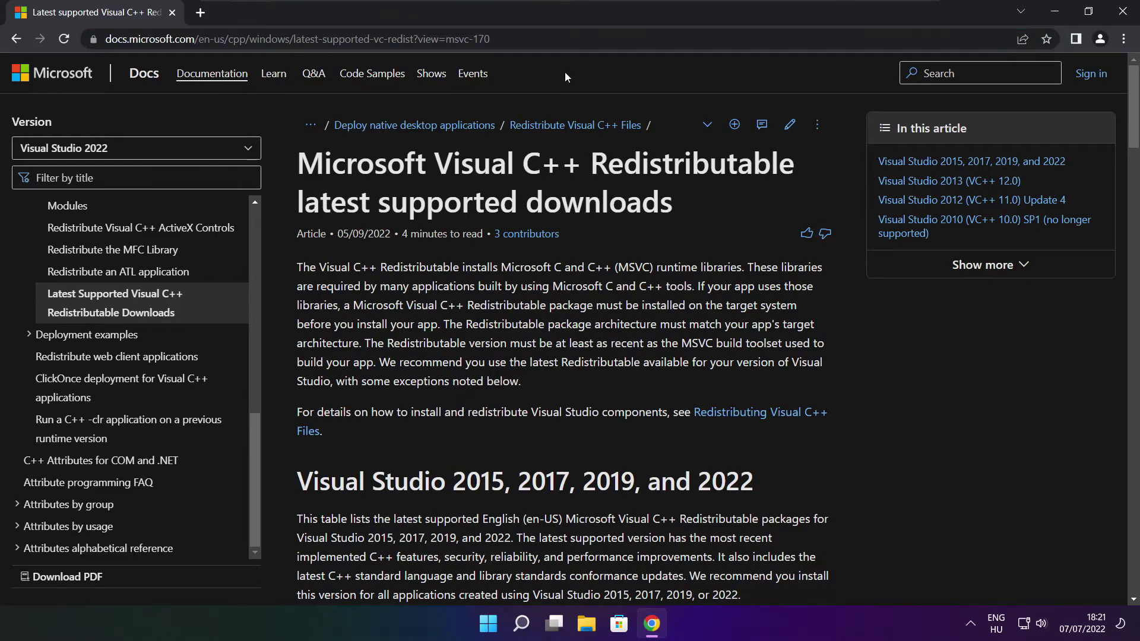
pyautogui.moveTo(1133, 110); pyautogui.dragTo(1128, 177)
pyautogui.scroll(1, 1129, 177)
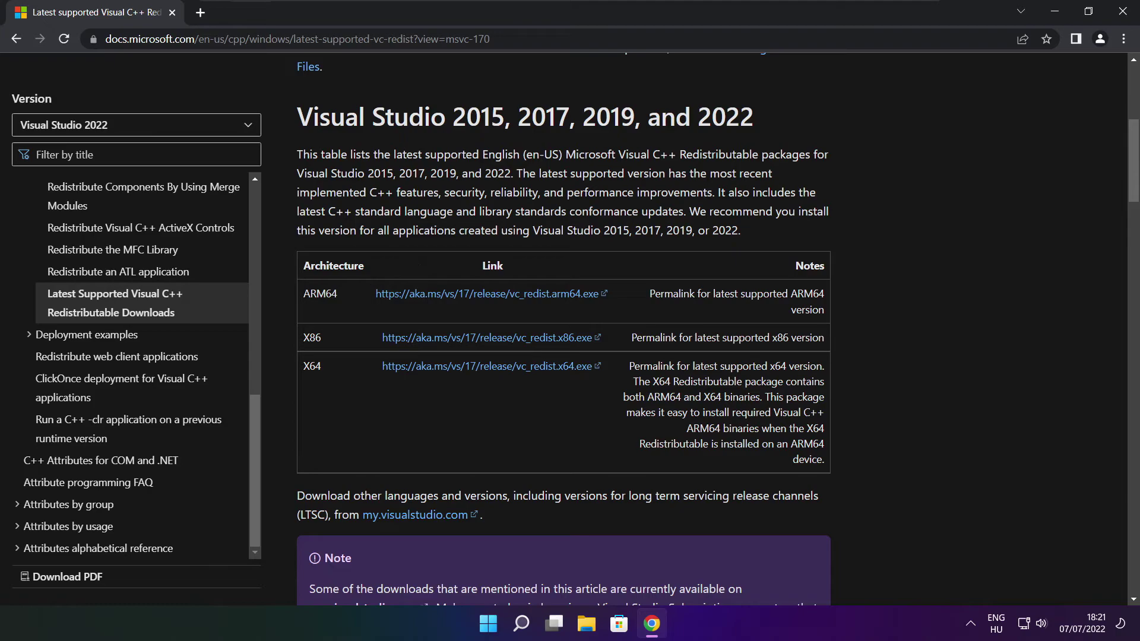
pyautogui.moveTo(302, 294); pyautogui.dragTo(767, 410)
pyautogui.click(766, 409)
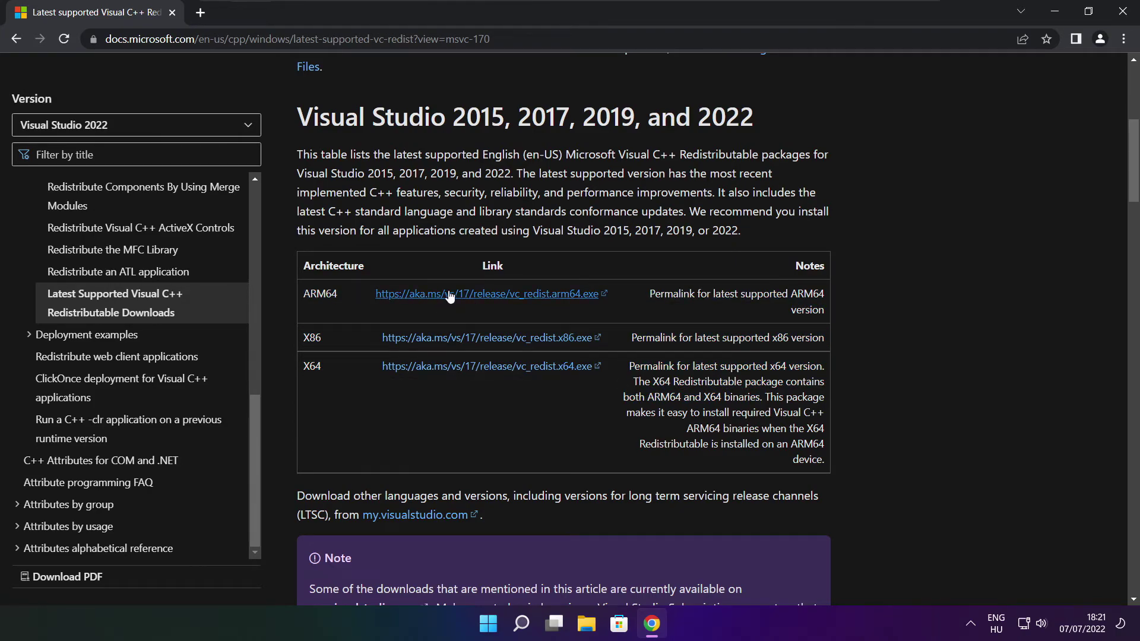
# - Download the ARM64, x86 and x64 Visual C++ redistributable installers
pyautogui.click(474, 297)
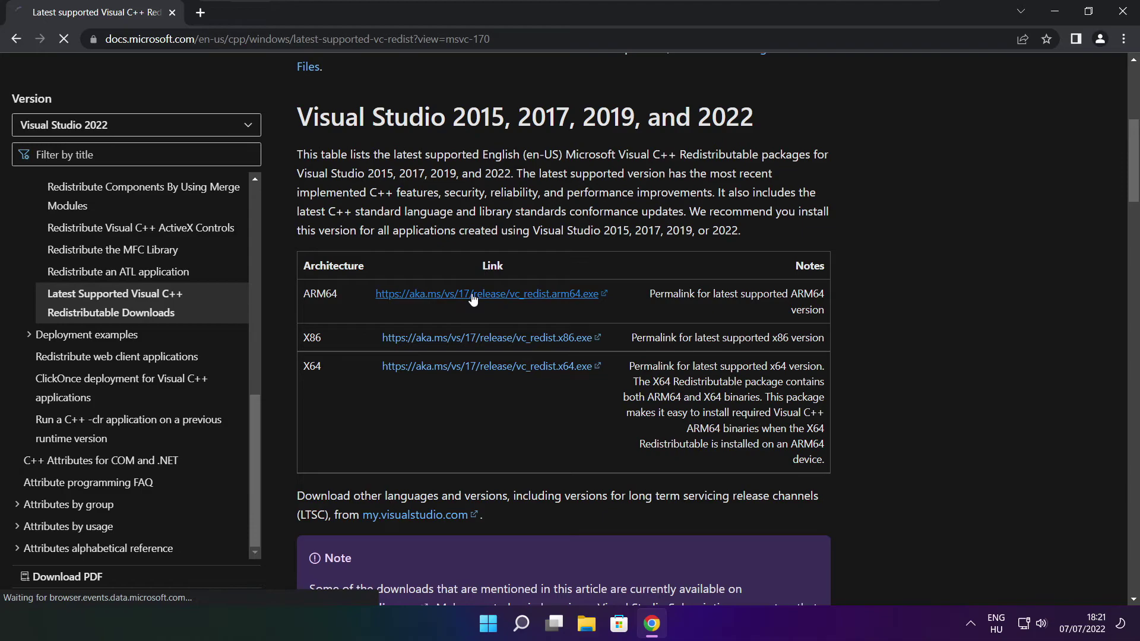
pyautogui.click(470, 340)
pyautogui.click(470, 367)
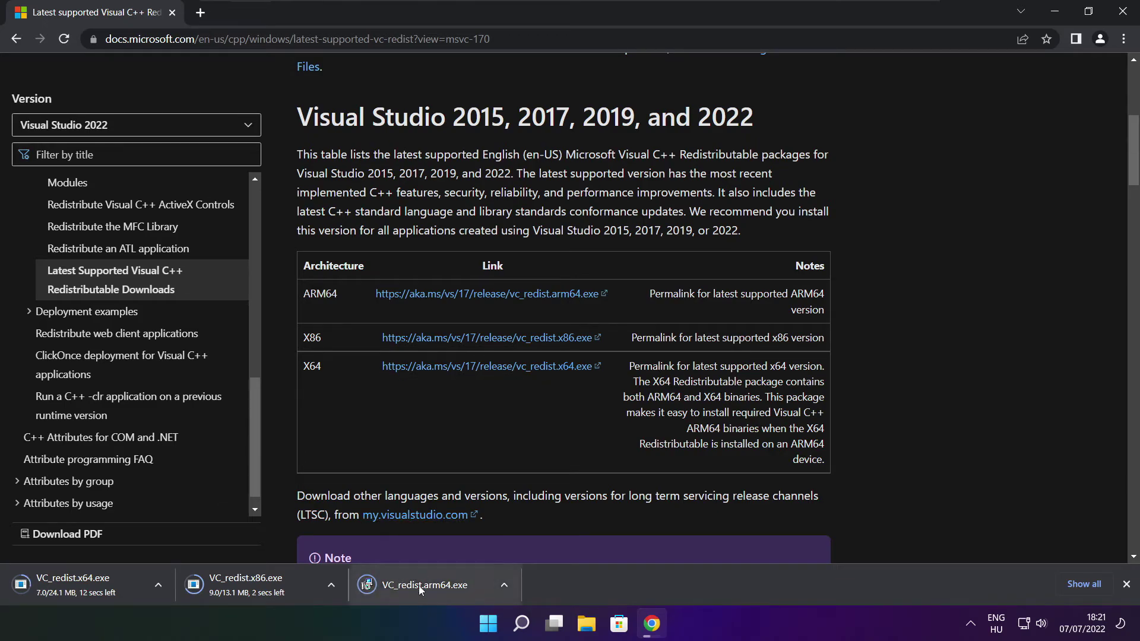
# - Run the ARM64 redistributable installer, accept its licence, and dismiss the failed setup
pyautogui.click(434, 587)
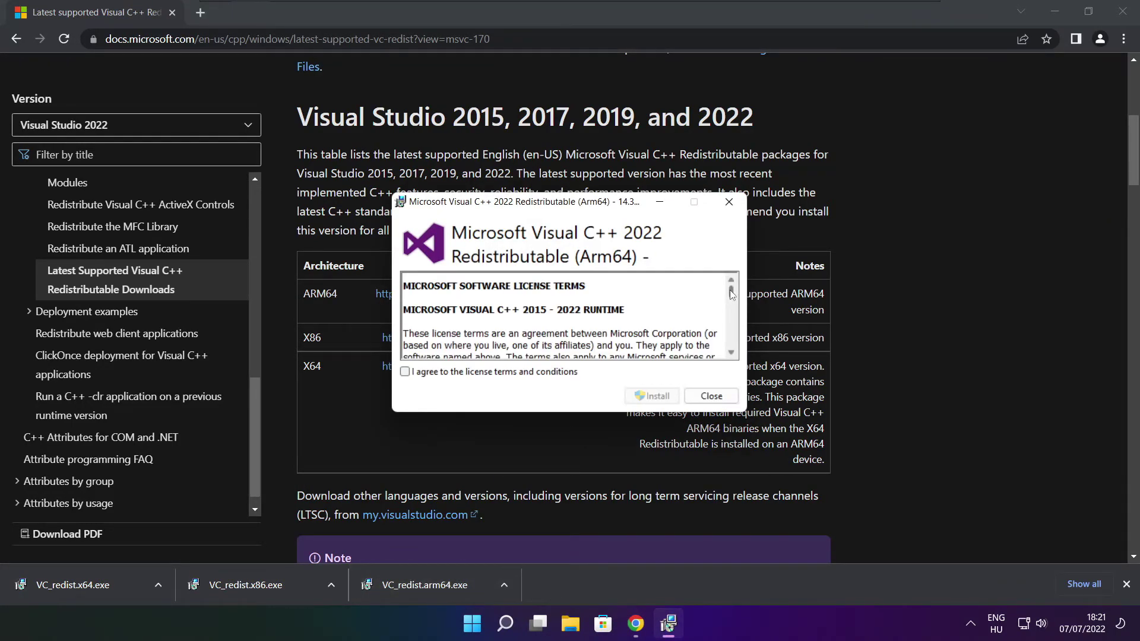
pyautogui.moveTo(731, 294); pyautogui.dragTo(732, 348)
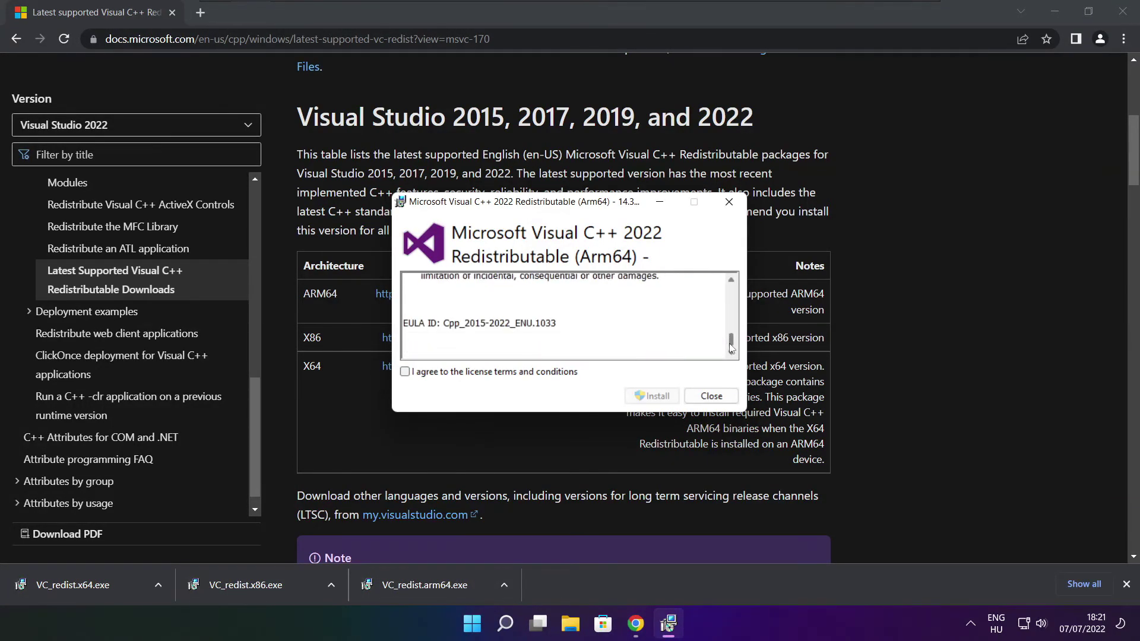
pyautogui.click(405, 373)
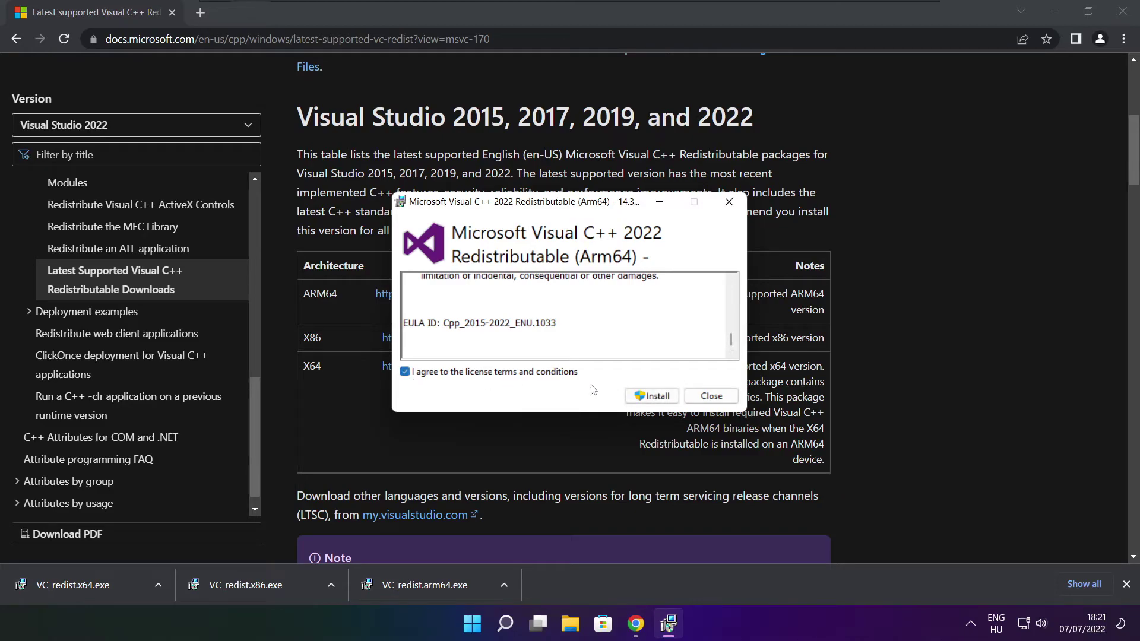
pyautogui.click(647, 400)
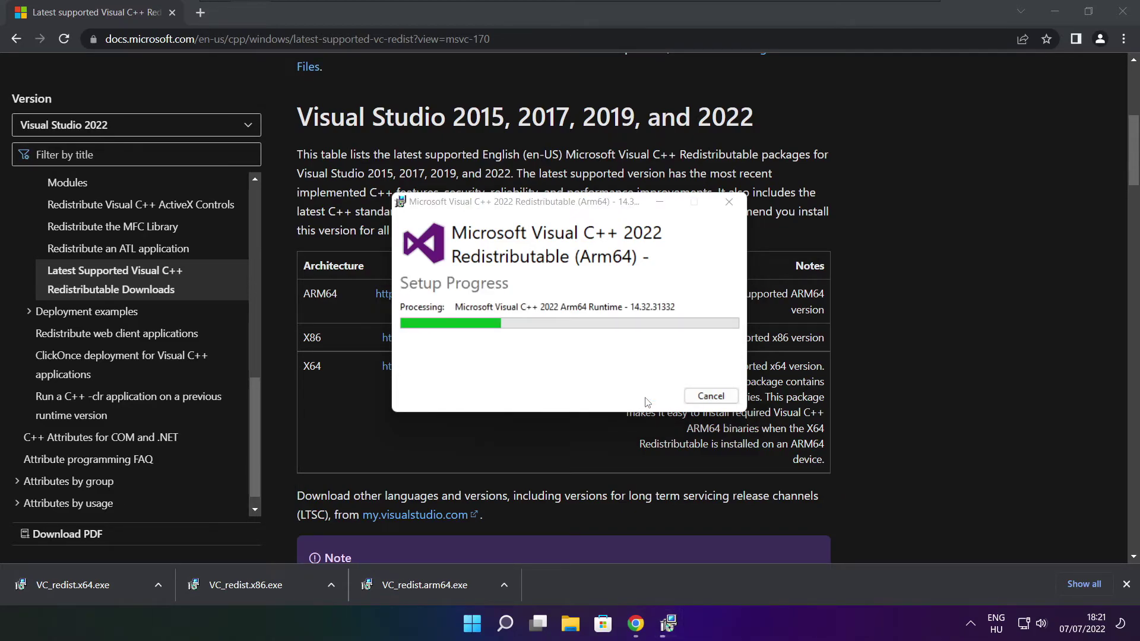
pyautogui.click(699, 399)
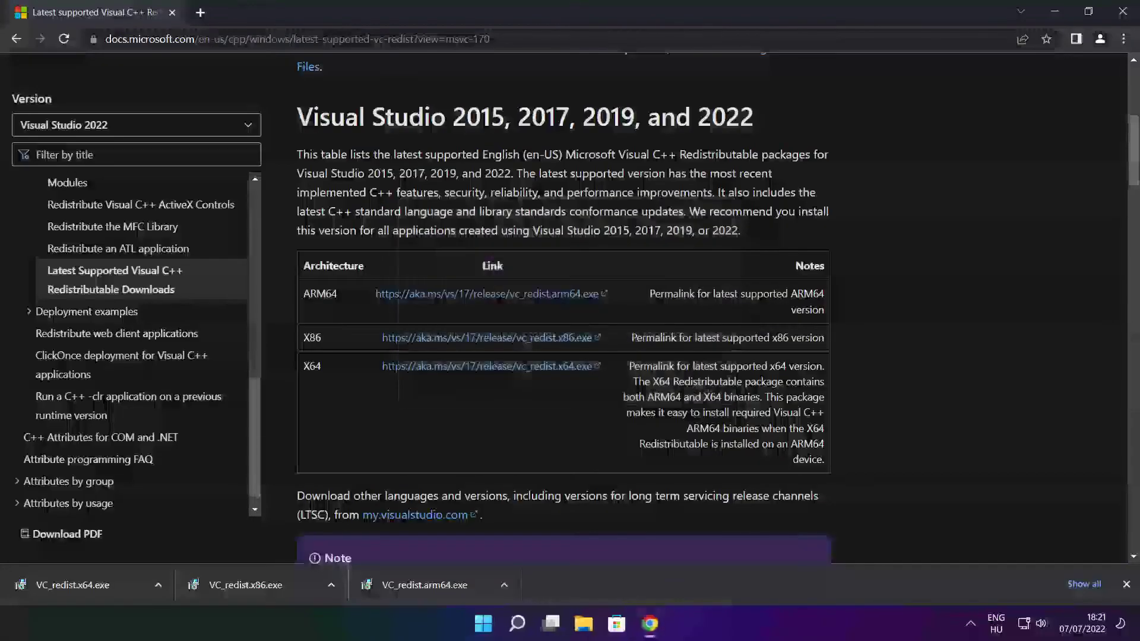
# - Install the x86 Visual C++ redistributable after accepting its licence
pyautogui.click(268, 584)
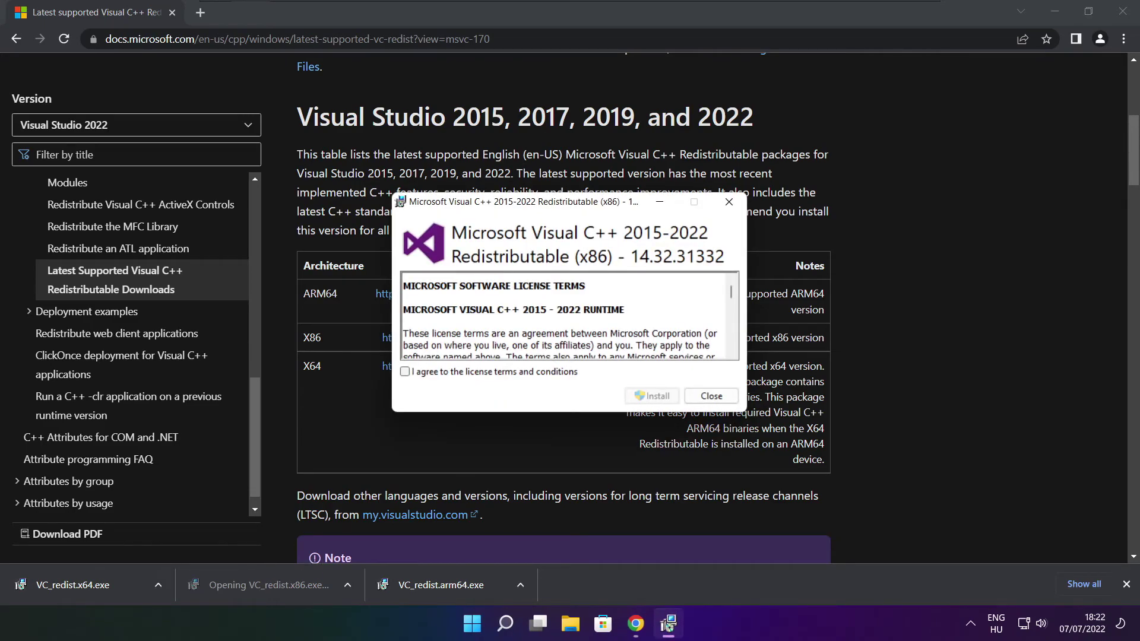
pyautogui.moveTo(732, 296); pyautogui.dragTo(732, 346)
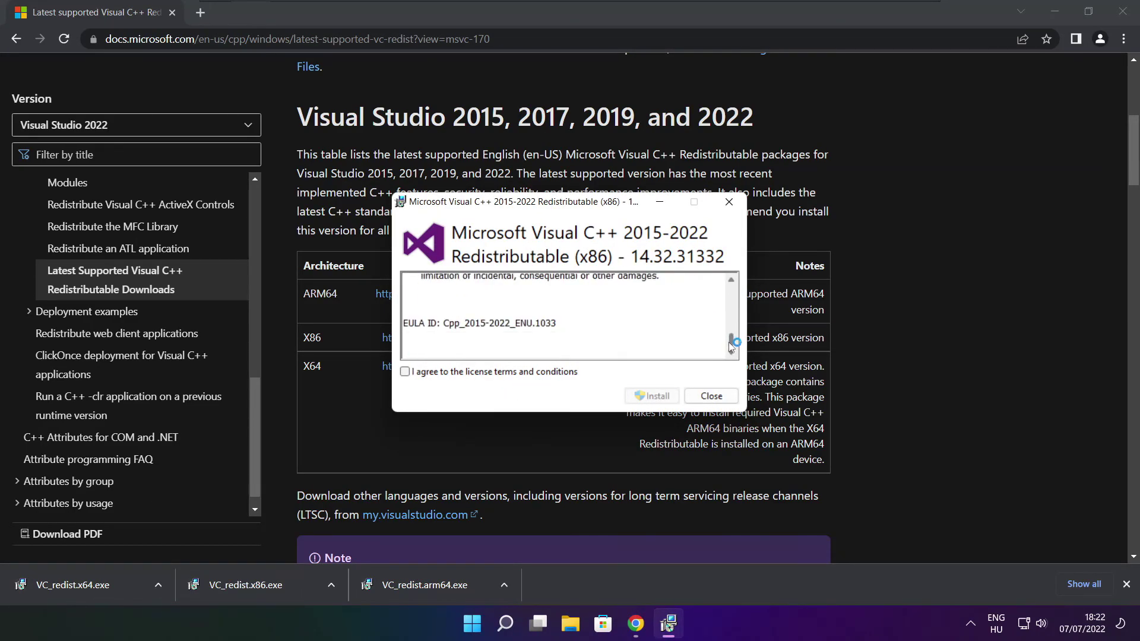
pyautogui.click(407, 375)
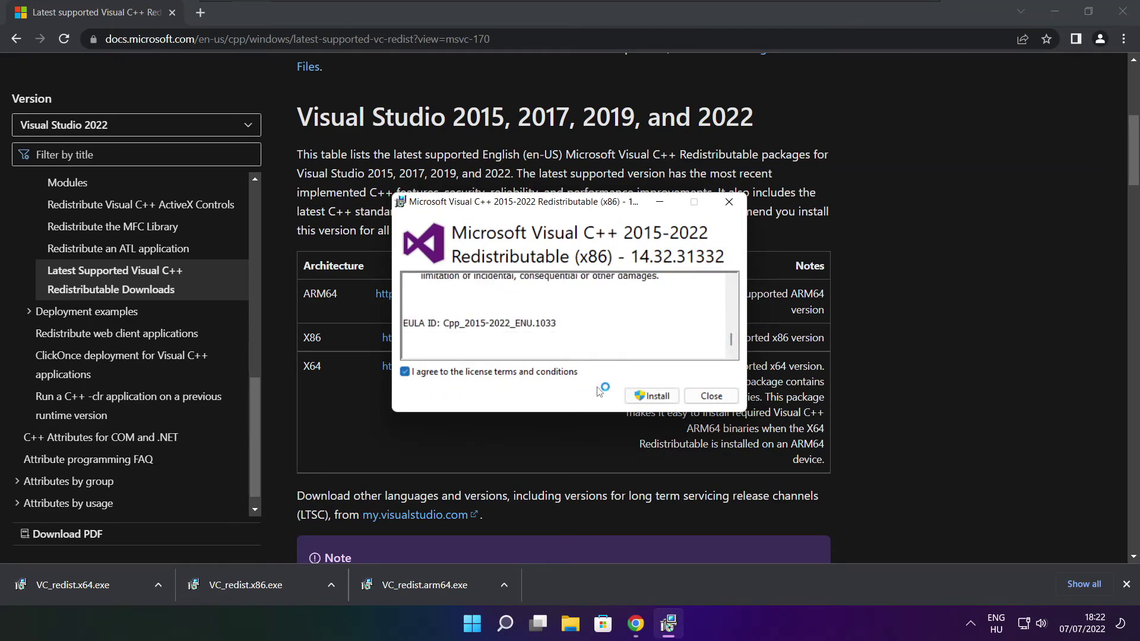
pyautogui.click(653, 396)
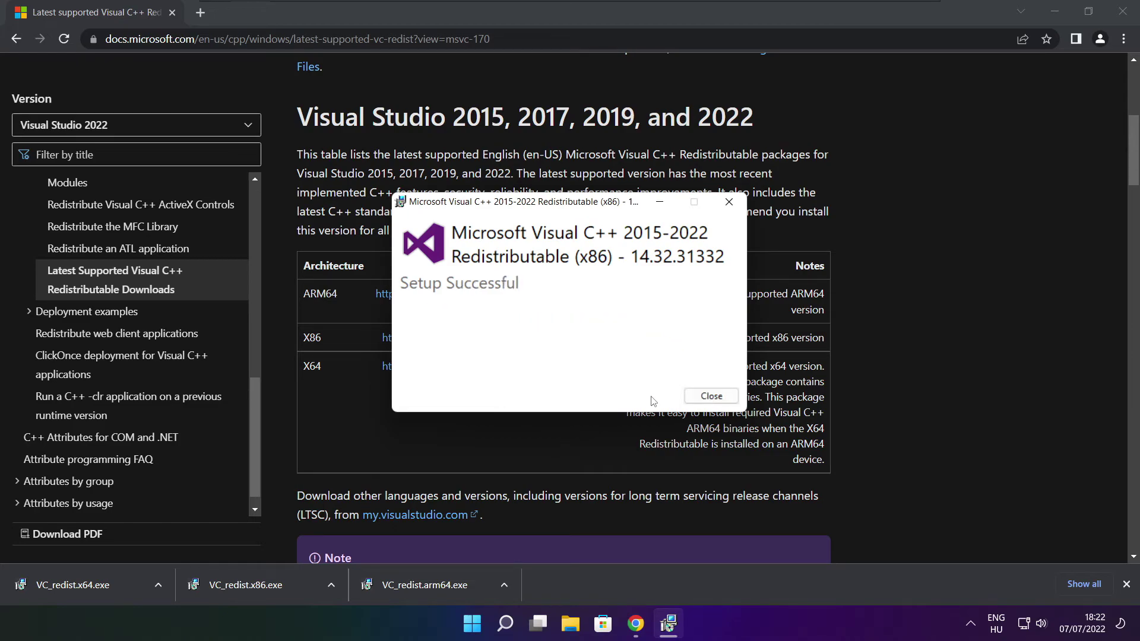
pyautogui.click(711, 396)
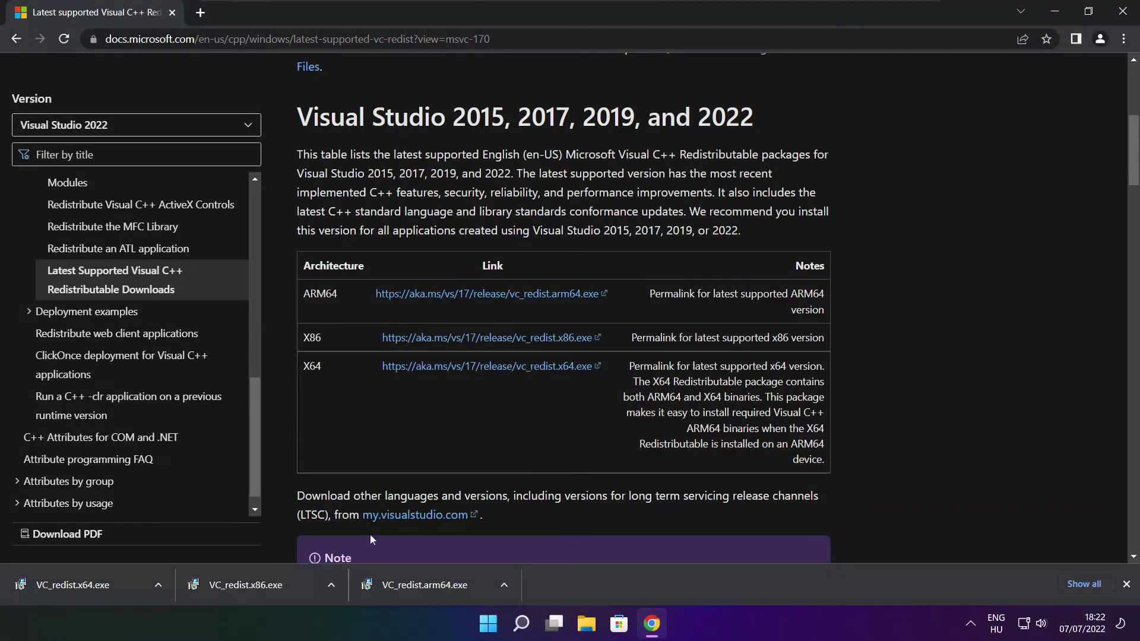
# - Install the x64 Visual C++ 2015-2022 redistributable after accepting its licence
pyautogui.click(92, 586)
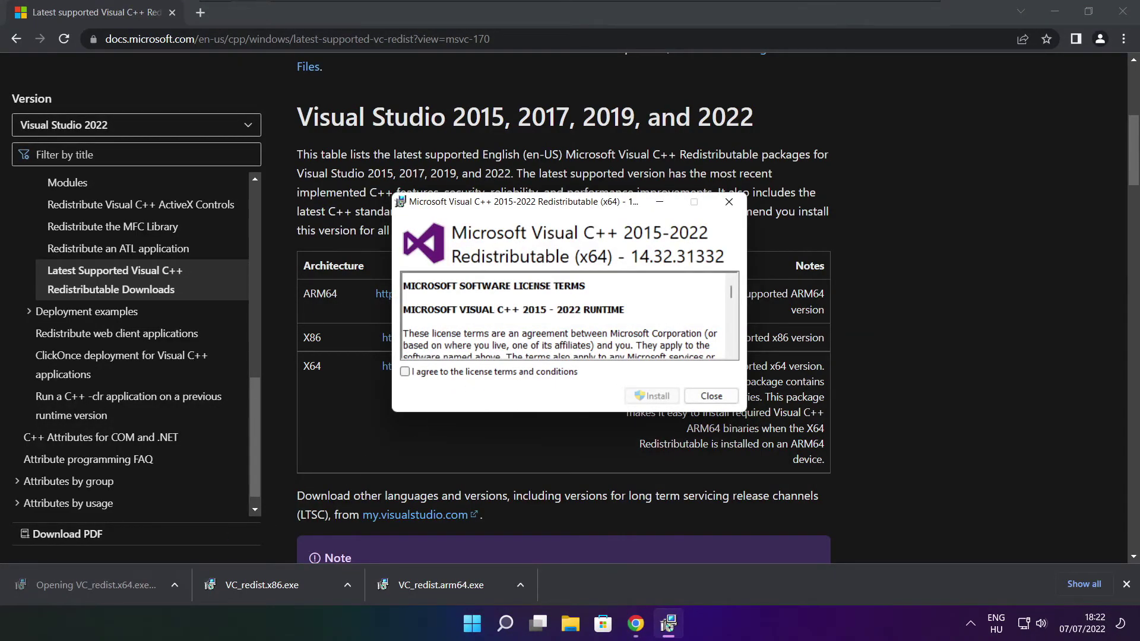
pyautogui.moveTo(732, 294); pyautogui.dragTo(727, 353)
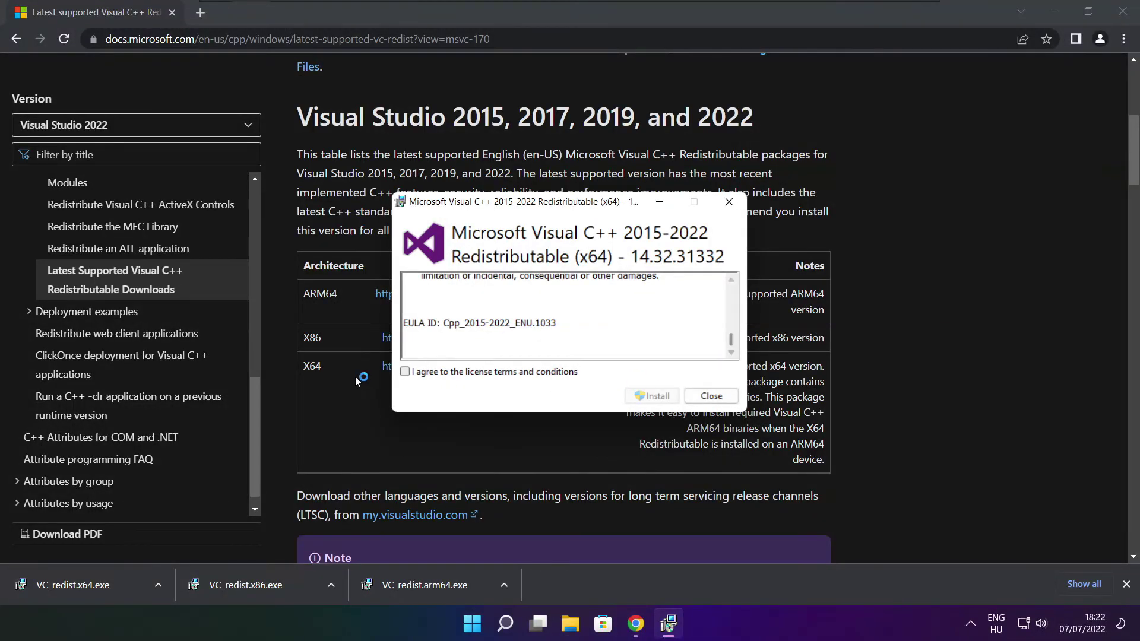
pyautogui.click(406, 373)
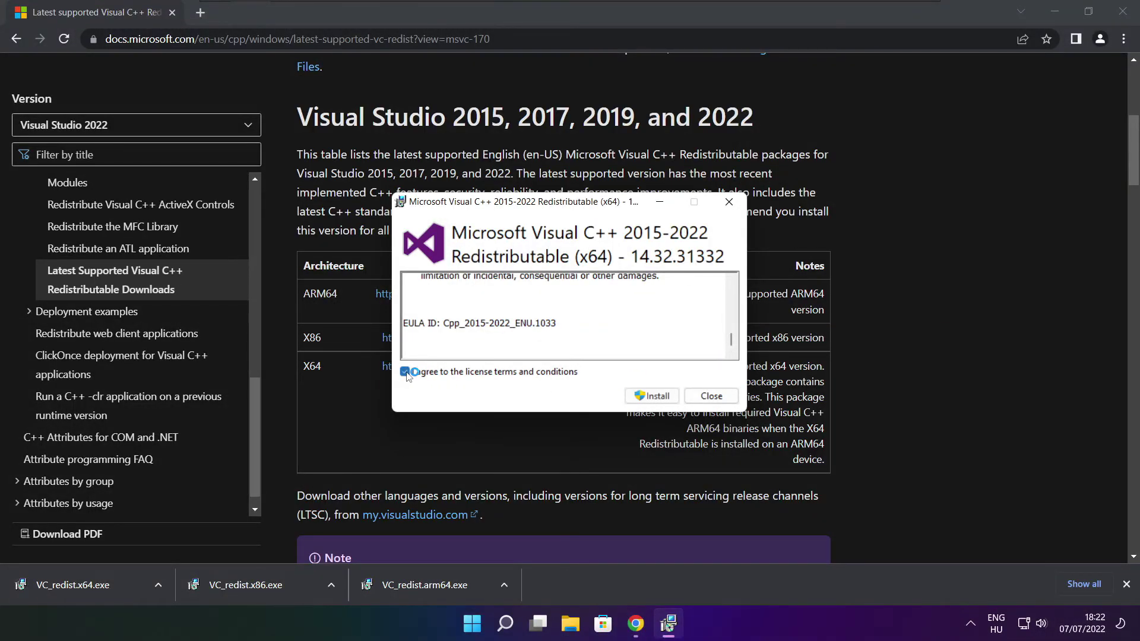
pyautogui.click(654, 398)
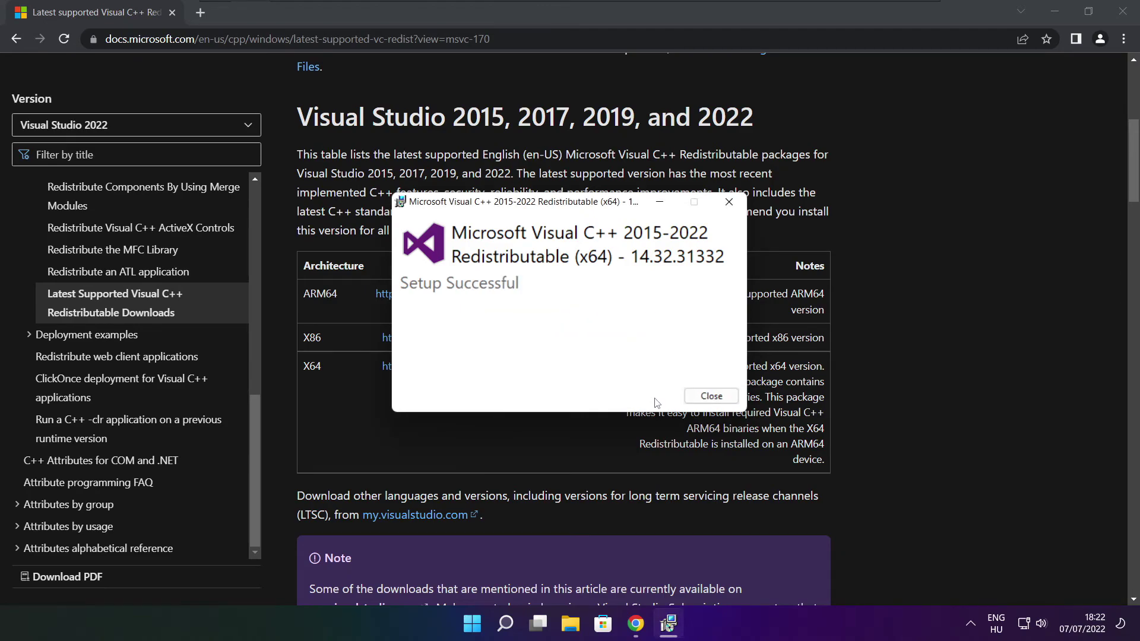
pyautogui.click(711, 396)
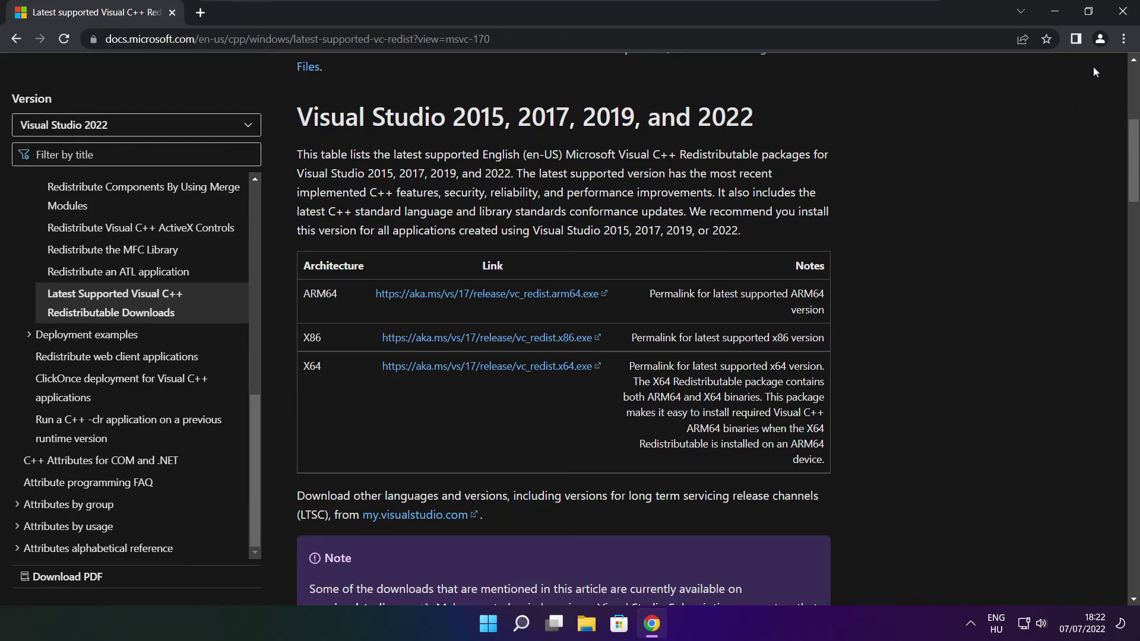
# - Close Chrome and restart the PC from the Start menu's power options
pyautogui.click(1125, 12)
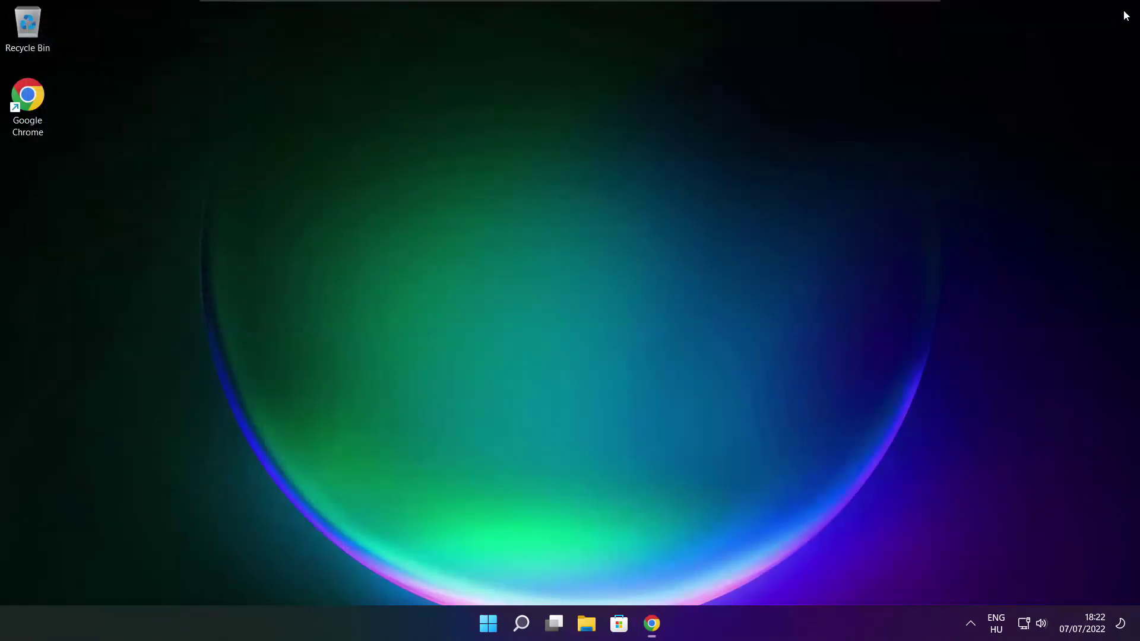
pyautogui.click(489, 628)
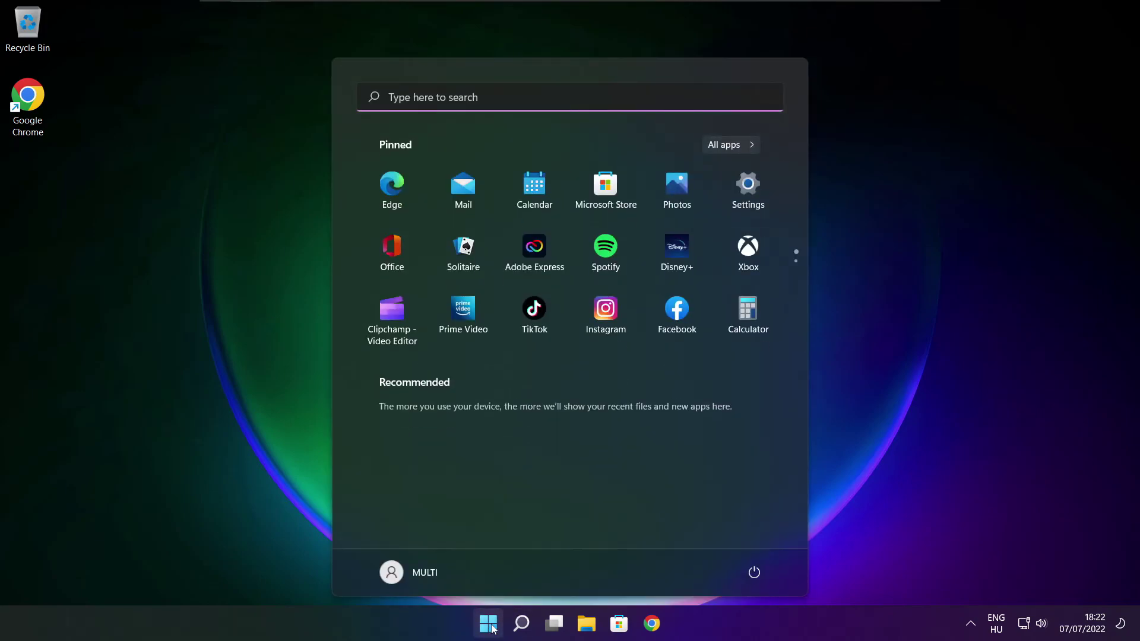
pyautogui.click(754, 577)
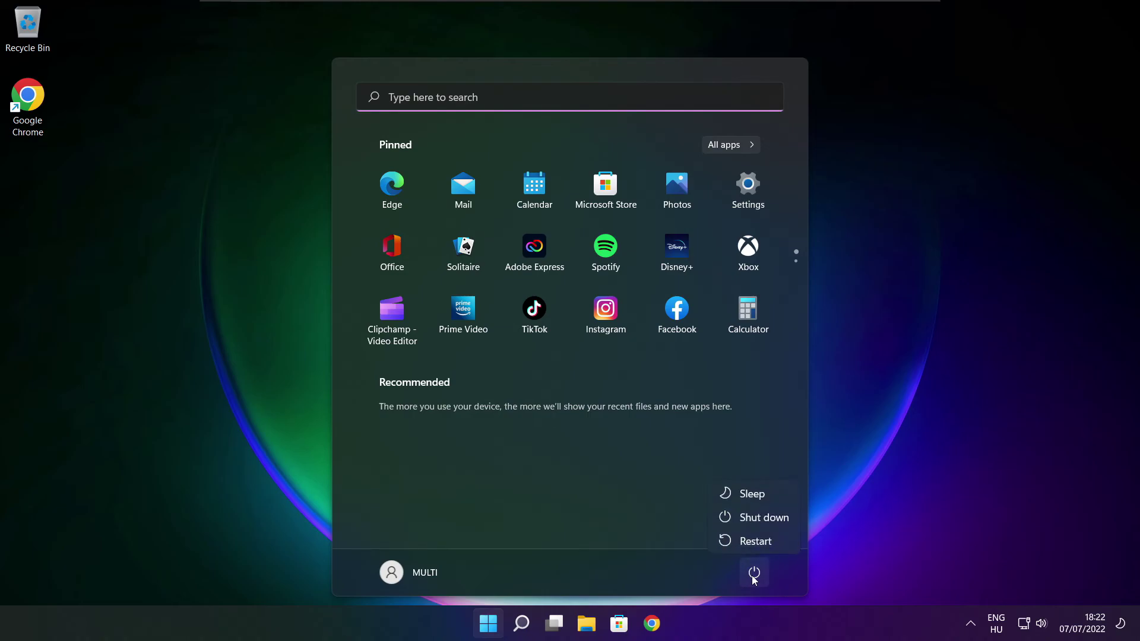
pyautogui.click(765, 544)
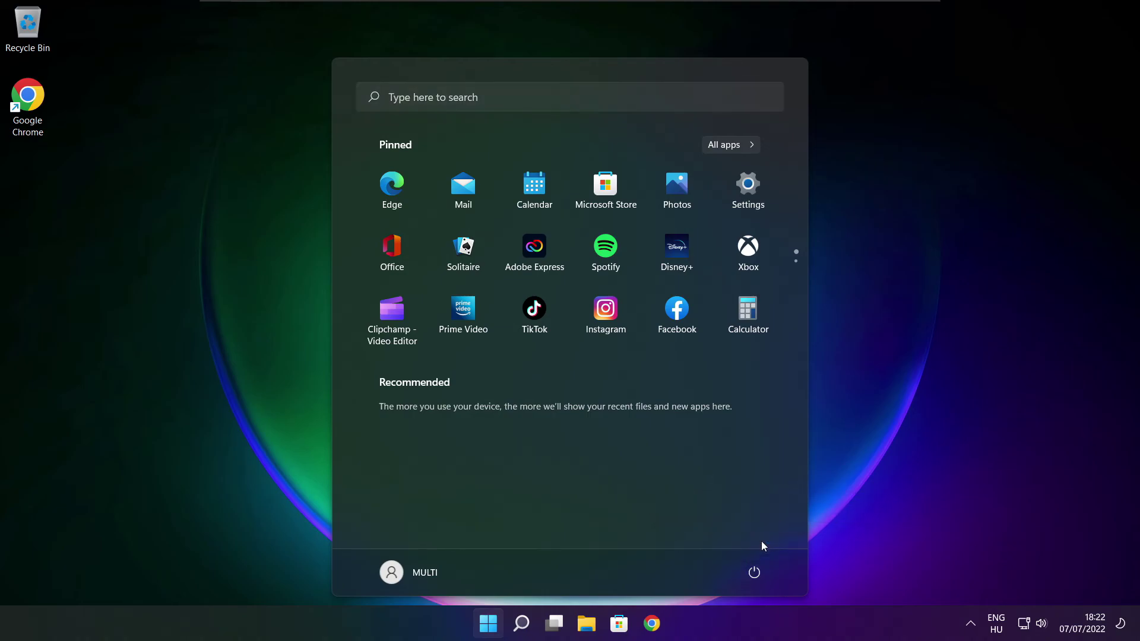